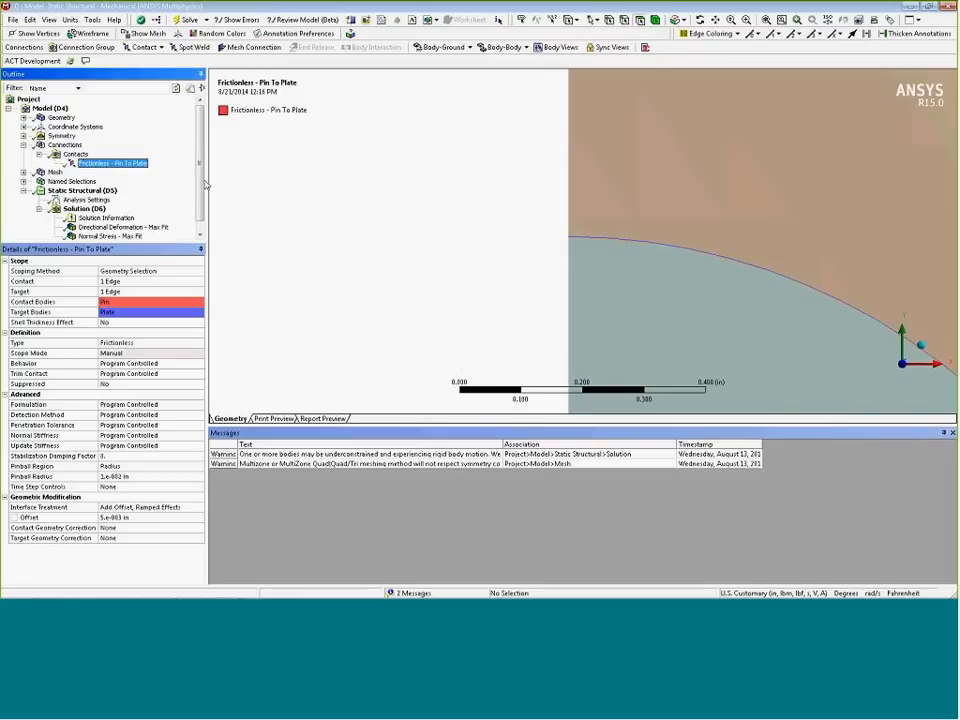
Open the Normal Stress - Max Fit result and inspect it over the whole pin and plate
scroll(205, 184, down, 1)
click(115, 228)
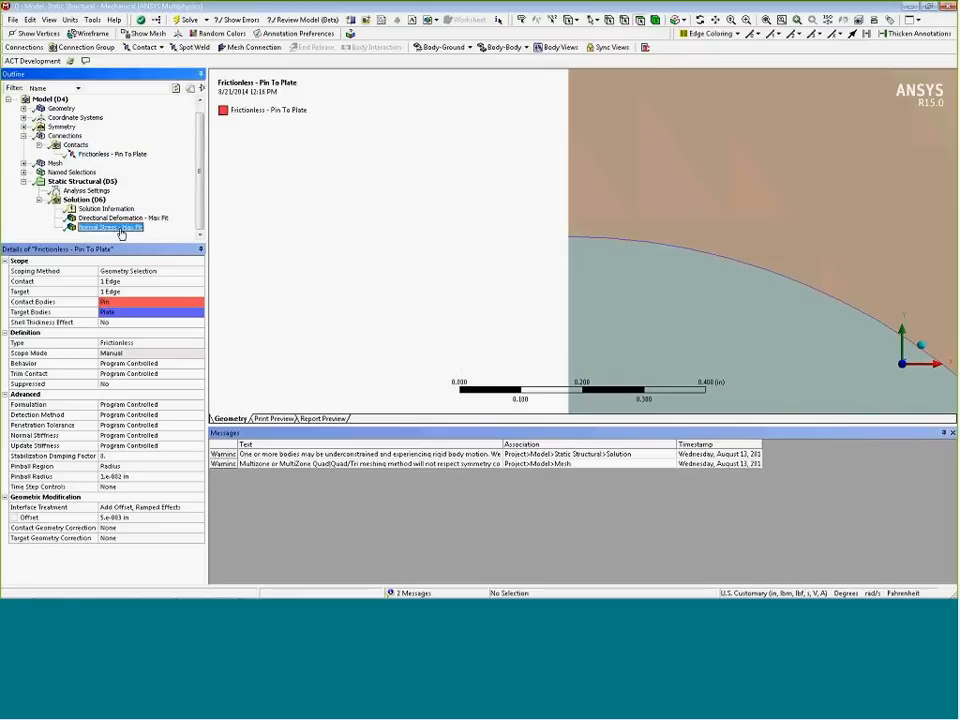
click(767, 20)
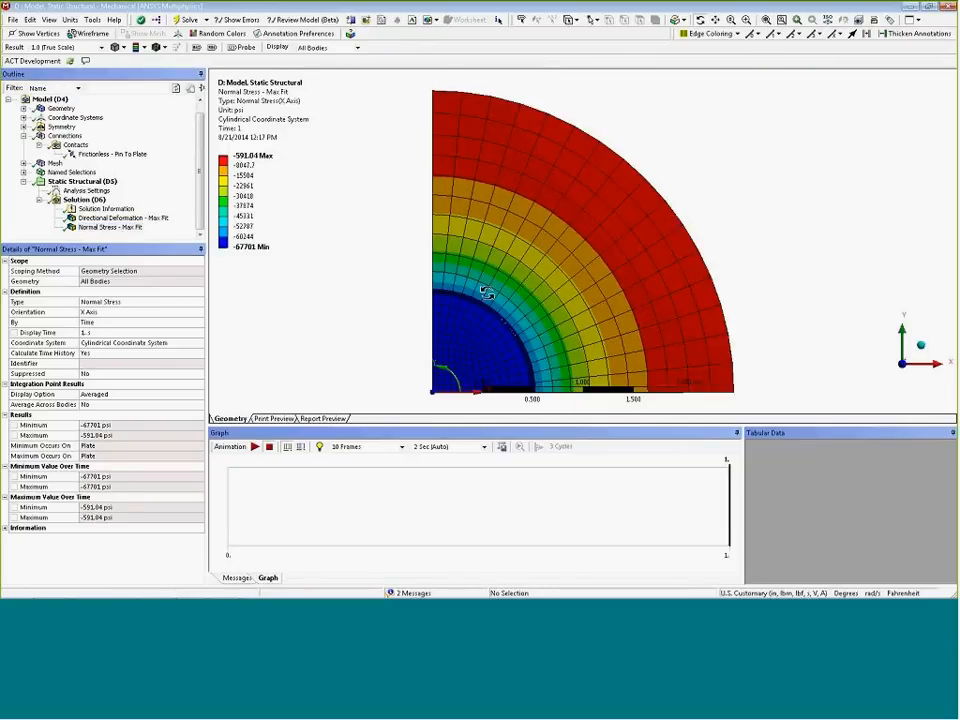
ctrl+middle_drag(487, 293, 444, 272)
scroll(433, 274, up, 1)
scroll(432, 273, down, 1)
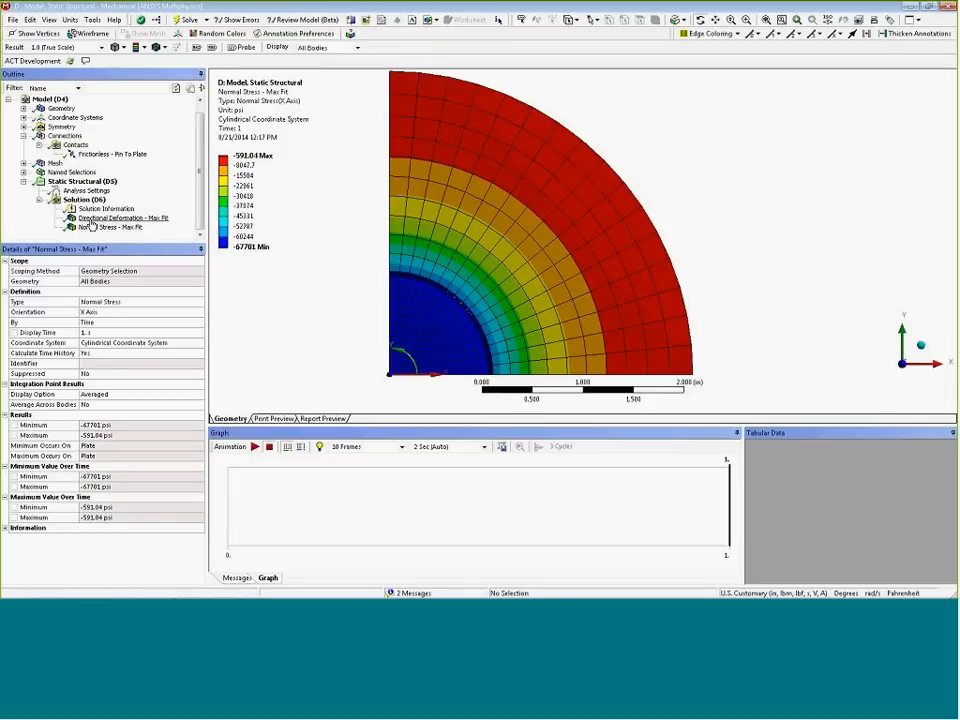
Open the Directional Deformation - Max Fit result and examine it closely at the pin–plate interface
click(100, 218)
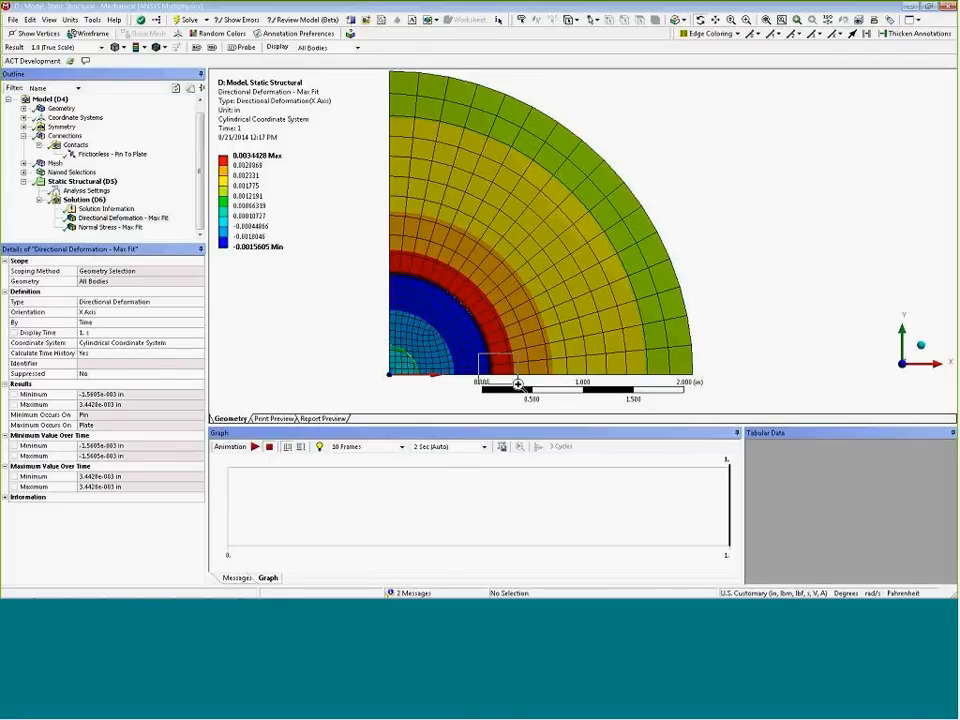
scroll(458, 268, up, 5)
right_drag(458, 268, 561, 330)
right_drag(469, 229, 598, 303)
ctrl+middle_drag(558, 261, 538, 302)
scroll(574, 289, down, 1)
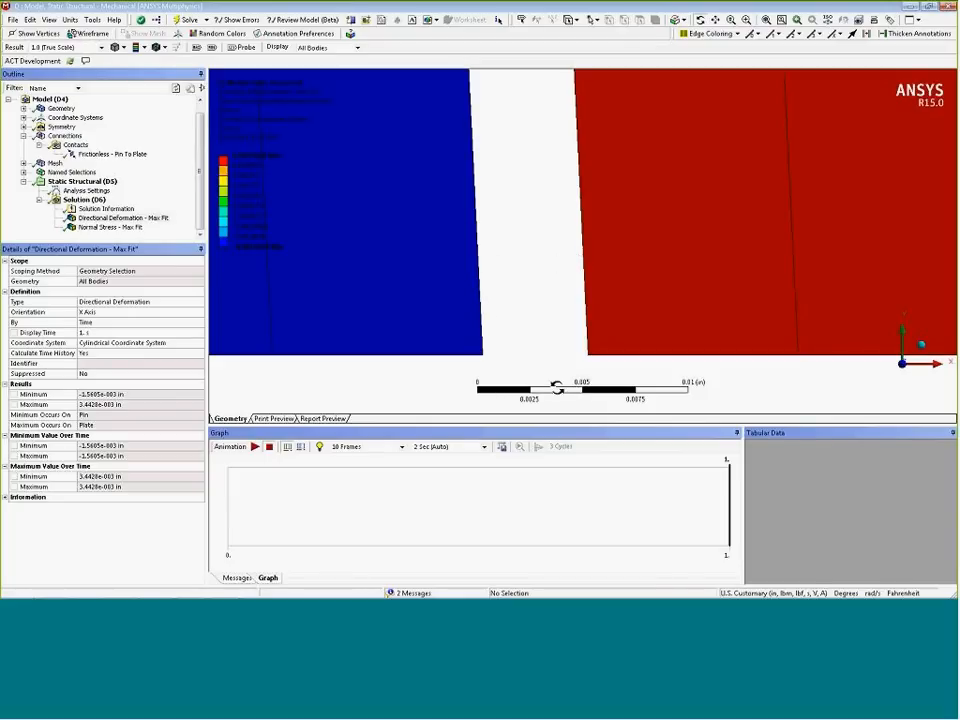
Review the frictionless pin-to-plate contact settings alongside the deformation and normal stress results at full view
click(118, 154)
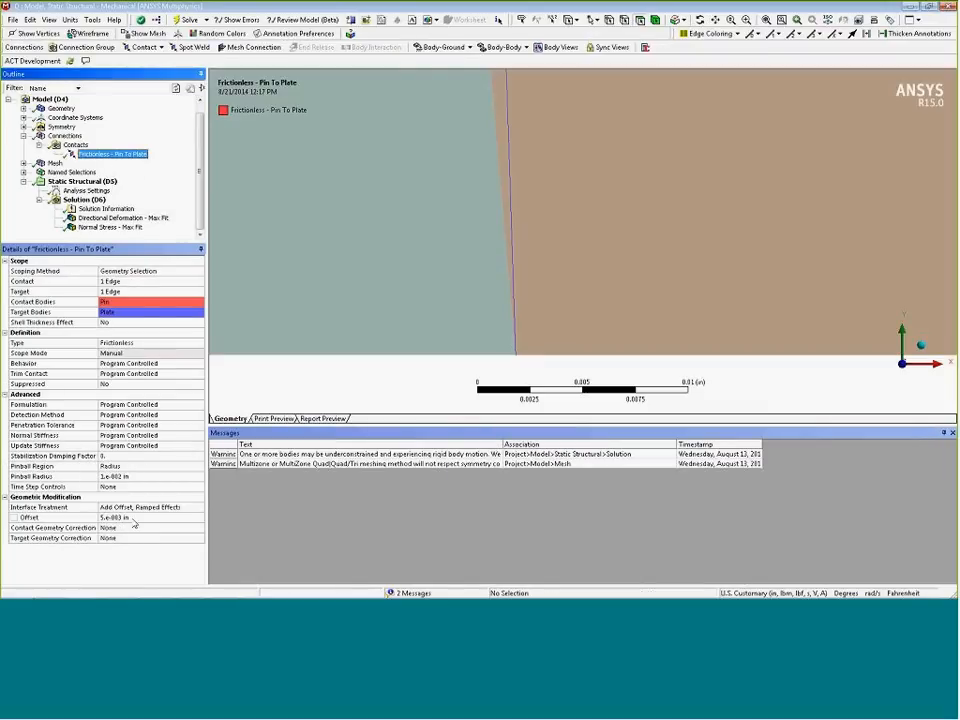
click(127, 218)
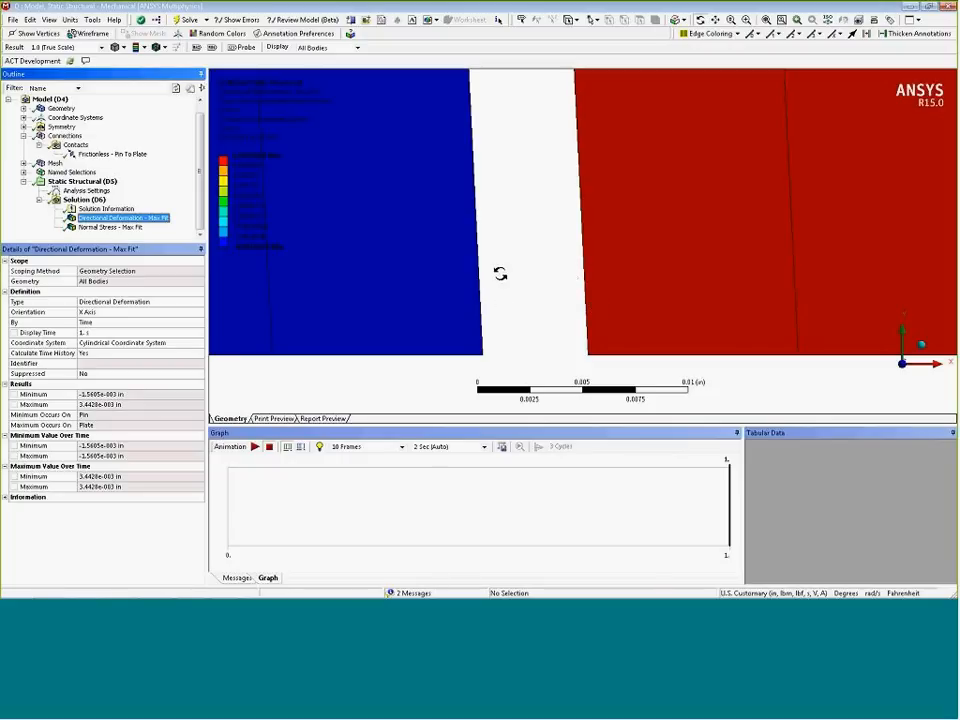
click(765, 19)
ctrl+middle_drag(470, 328, 390, 313)
scroll(402, 319, down, 1)
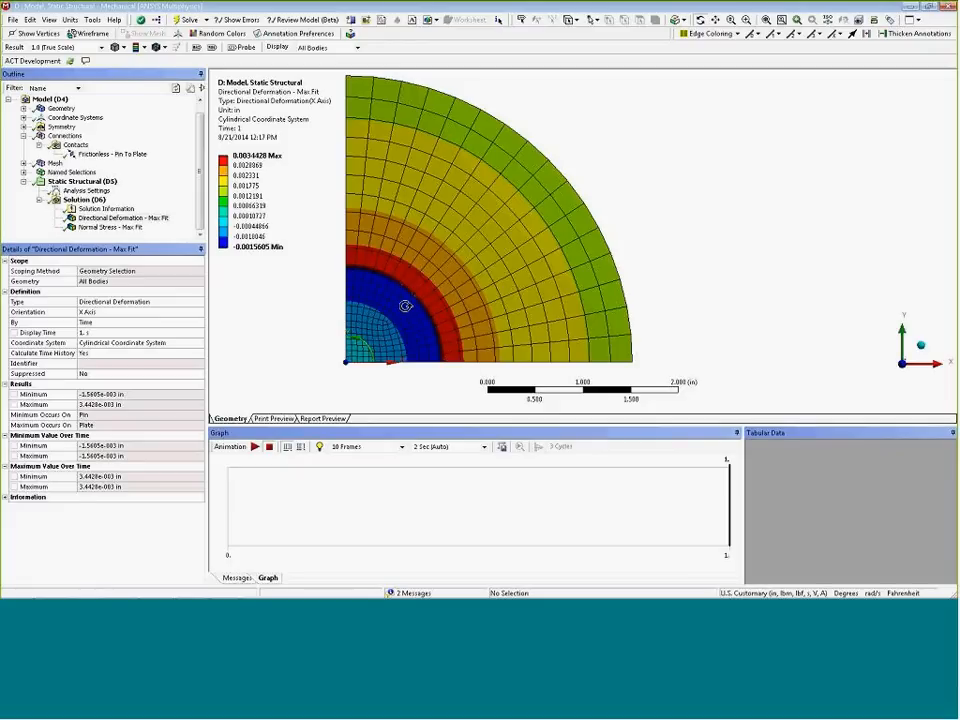
click(127, 229)
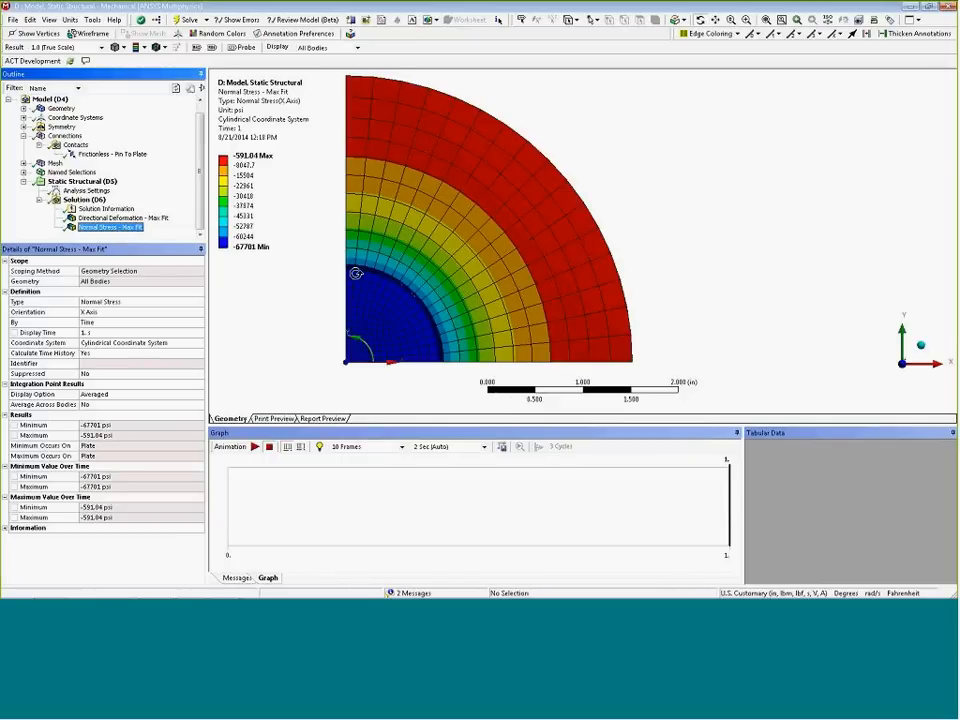
In the project's Parameter Set, set the Pin_Radius parameter P1 to 1.005 in and return to Mechanical
mouse_move(261, 592)
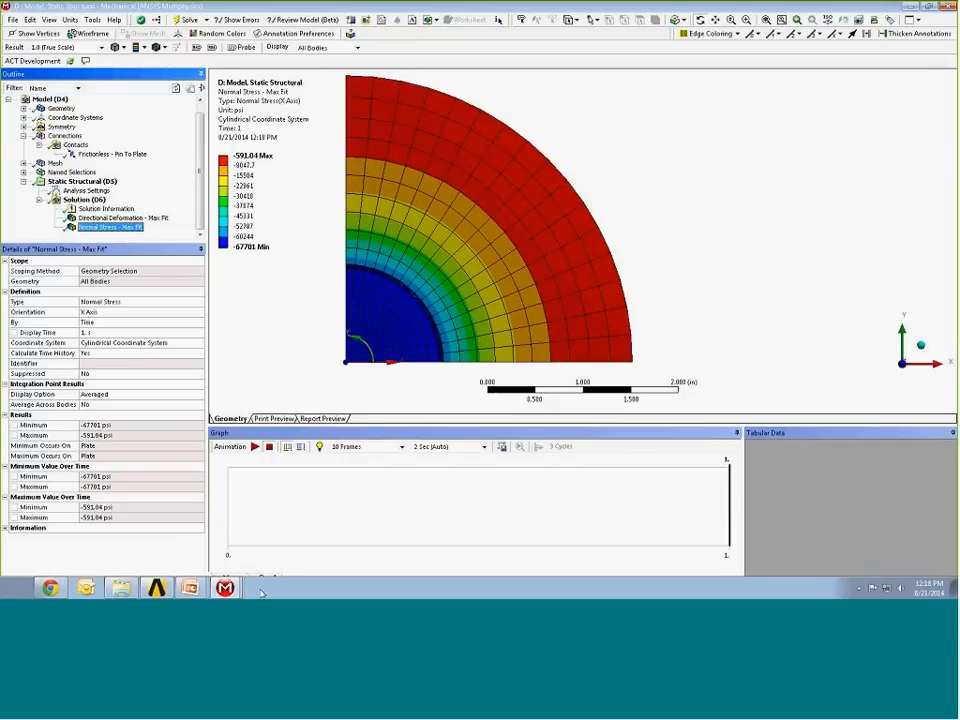
click(158, 592)
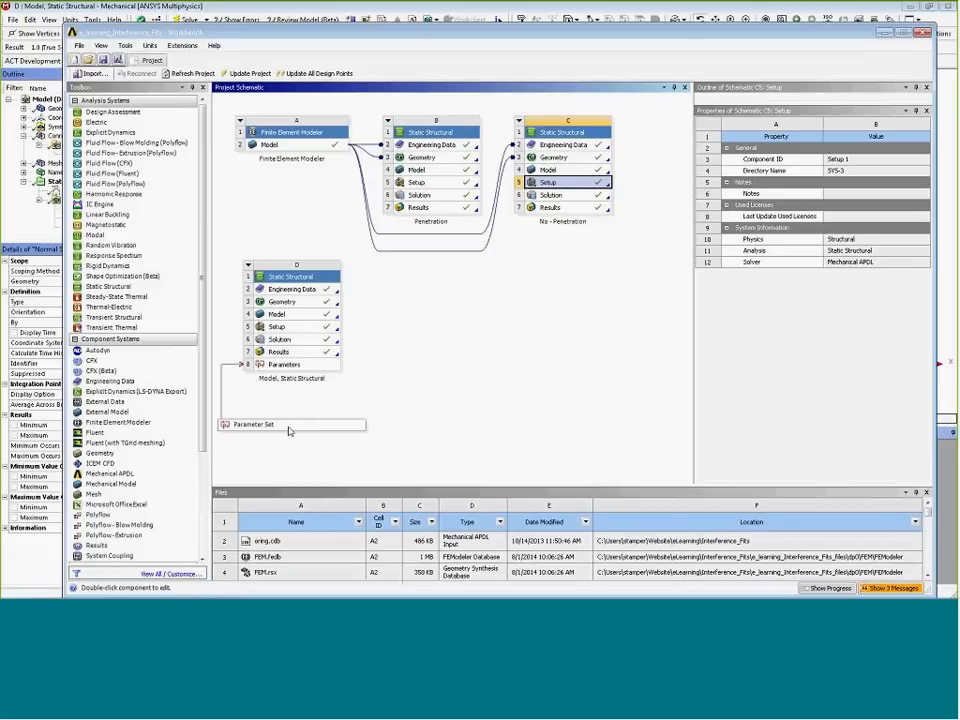
double_click(289, 430)
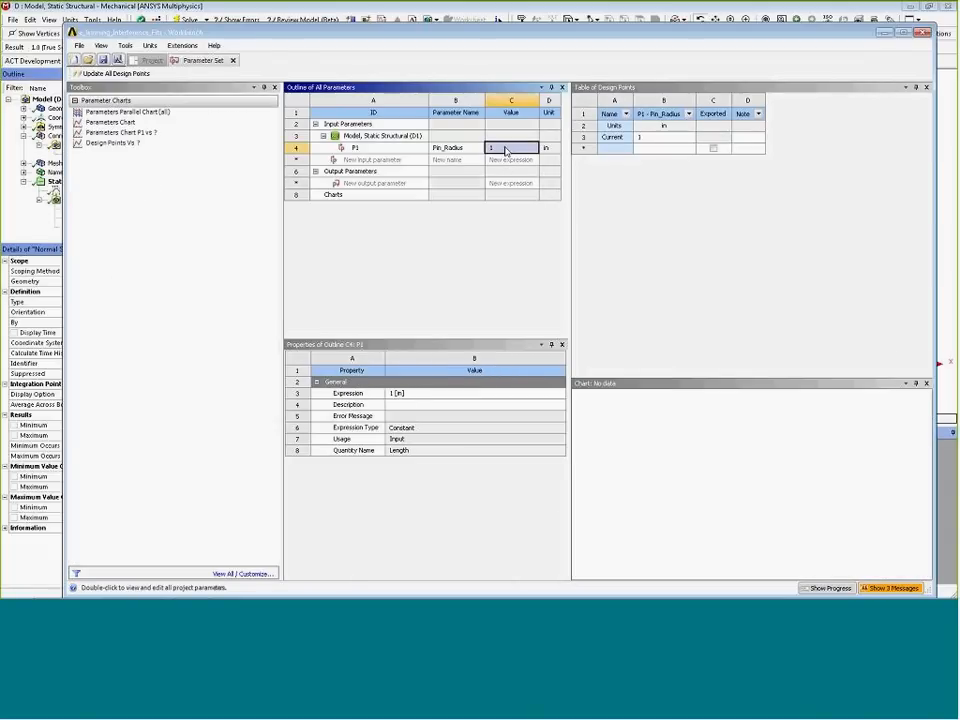
click(505, 150)
text(.005)
key(Return)
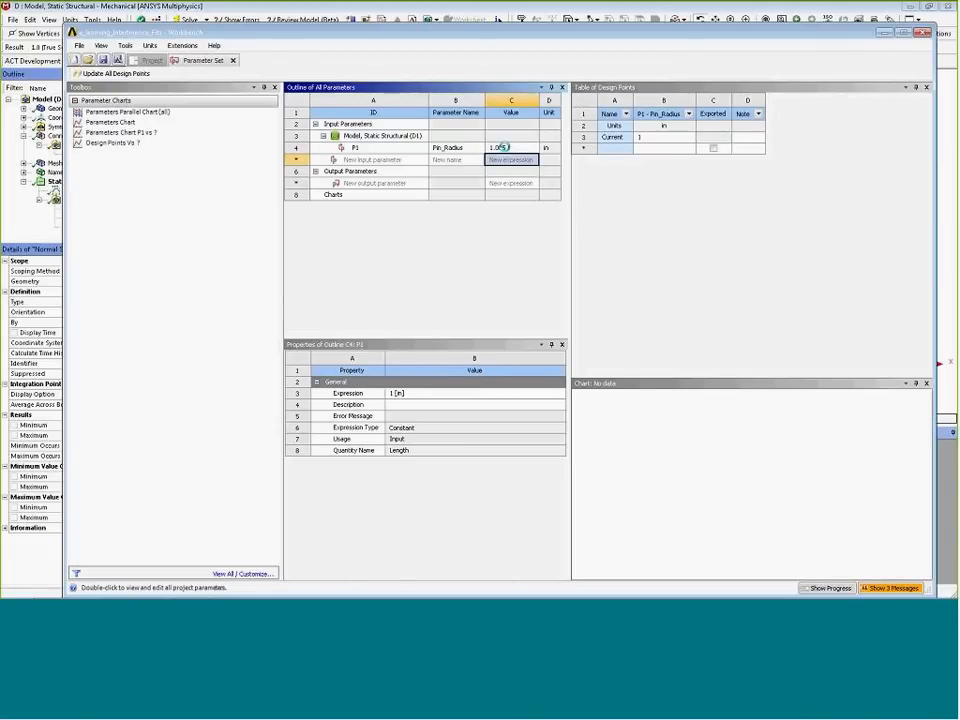
click(248, 12)
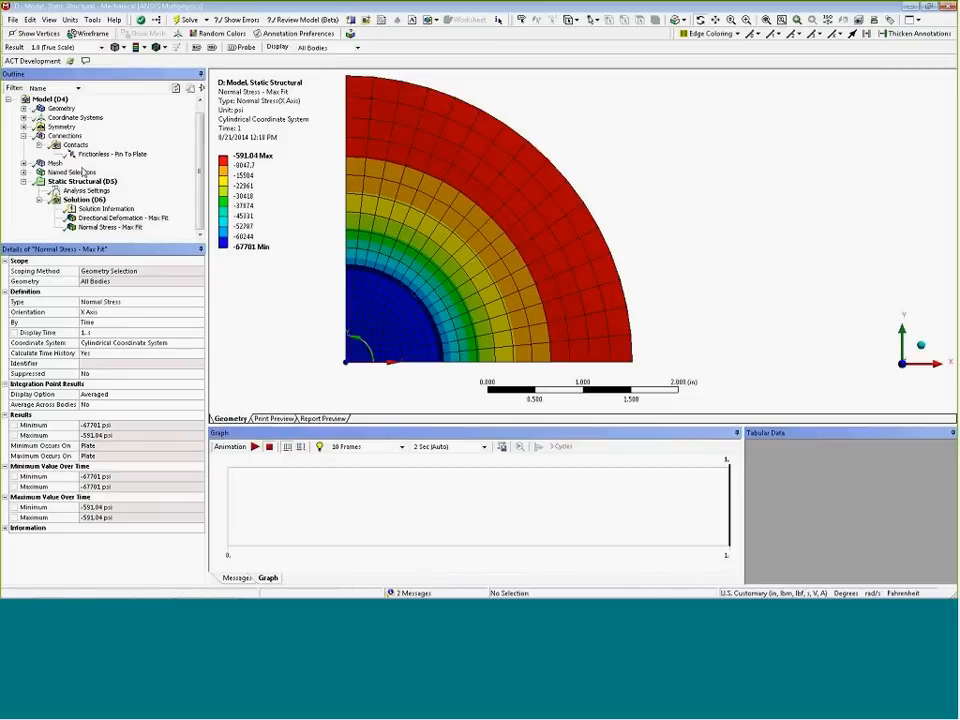
Update the mesh so the model picks up the new pin radius
click(54, 163)
right_click(56, 163)
click(96, 188)
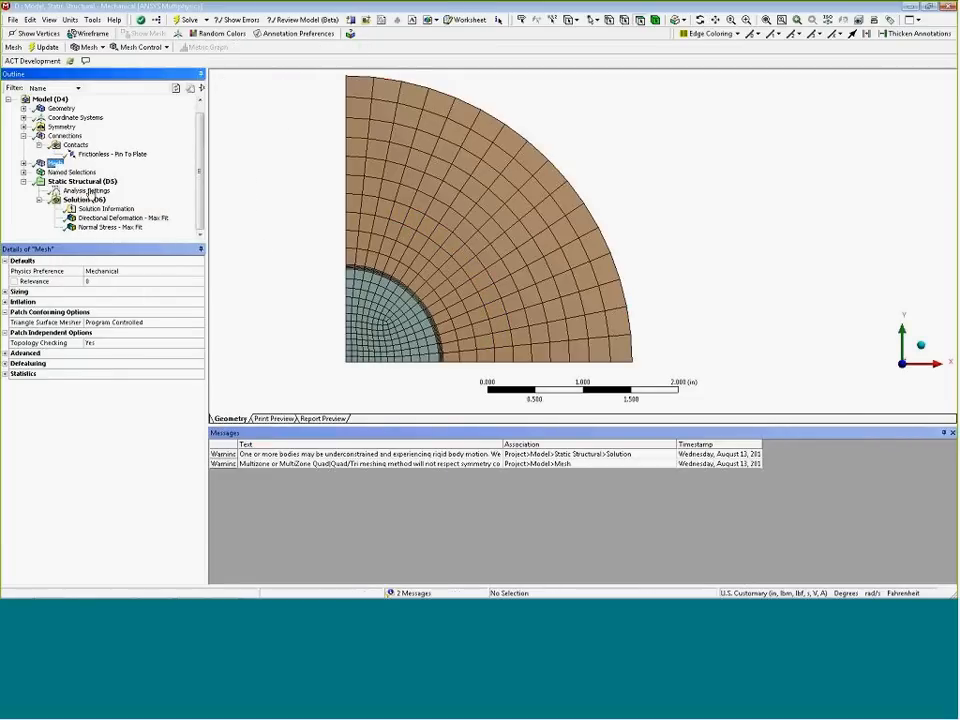
click(72, 145)
drag(386, 286, 387, 287)
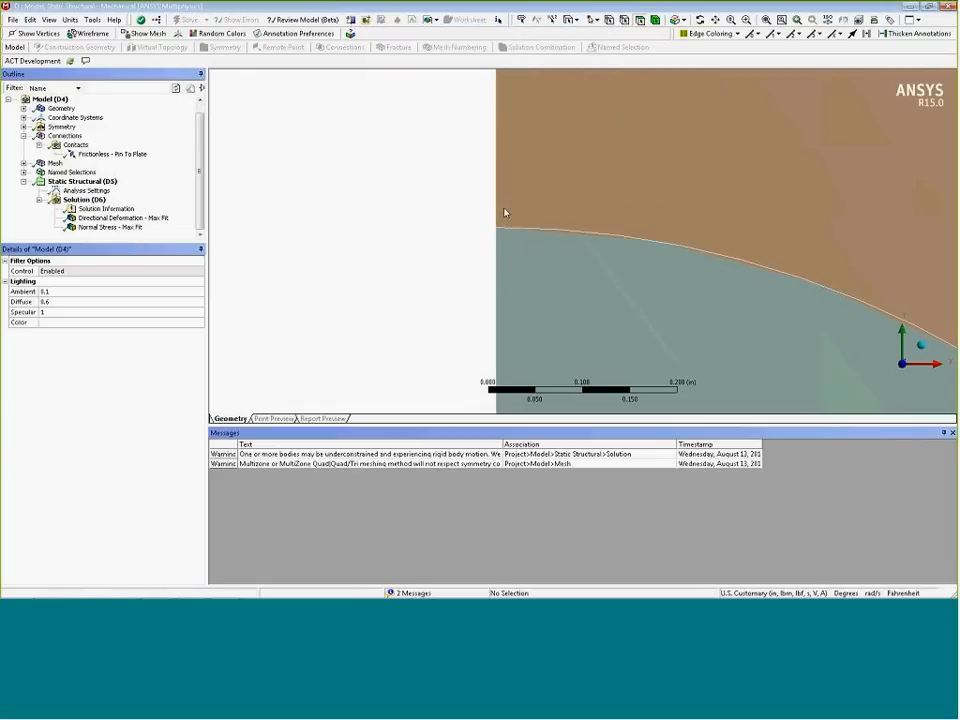
right_drag(446, 257, 500, 294)
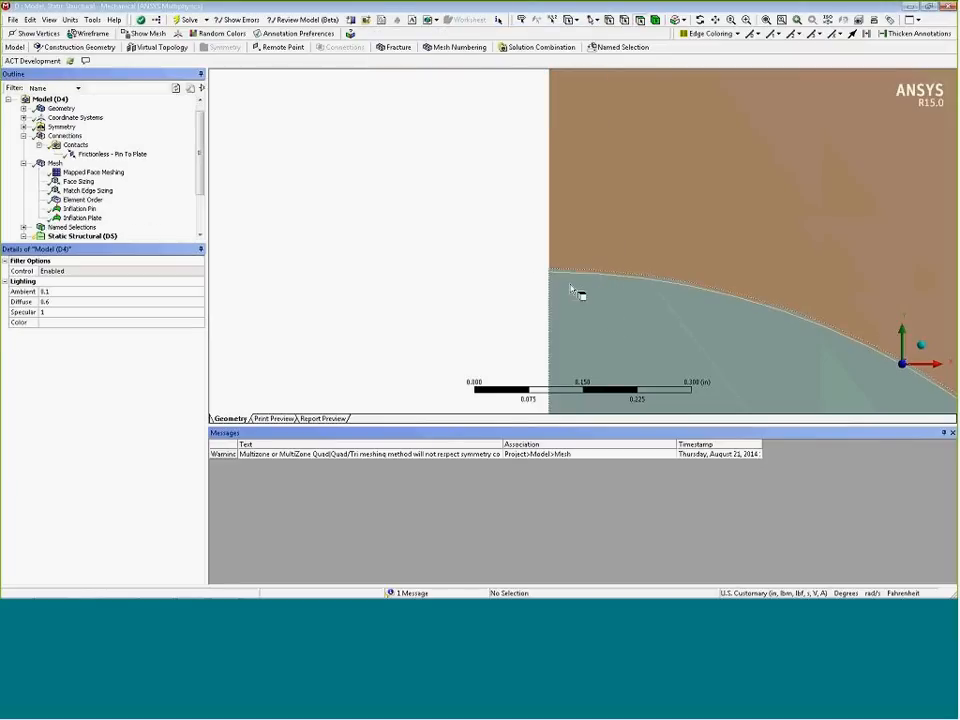
right_drag(538, 247, 592, 296)
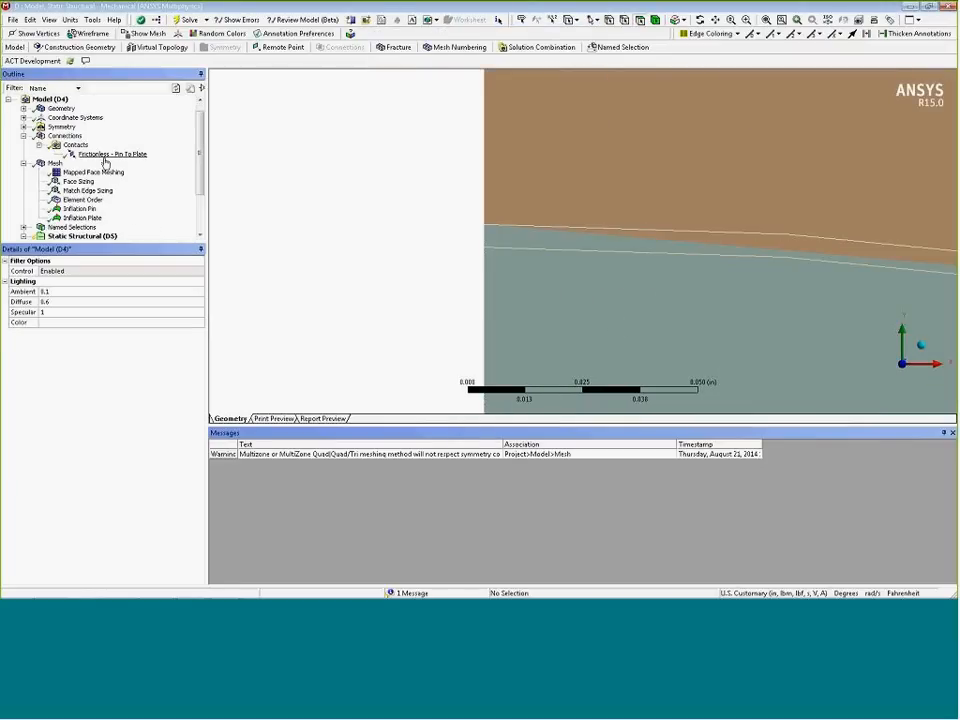
Set the pin-to-plate contact's interface offset to 0 in and solve the analysis again
click(104, 156)
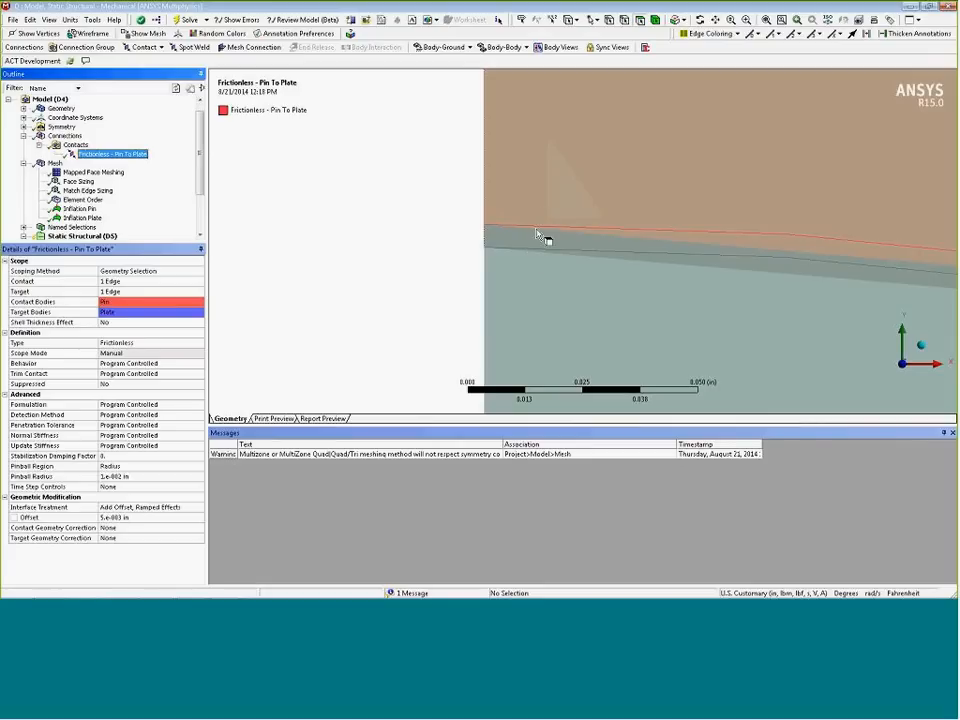
click(139, 517)
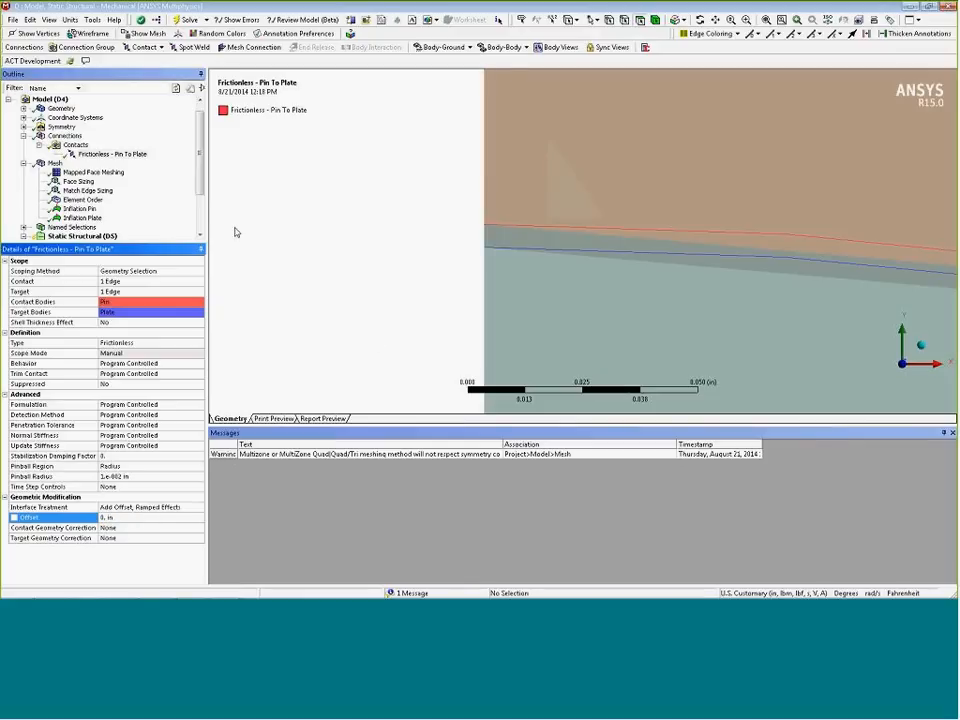
scroll(100, 180, down, 2)
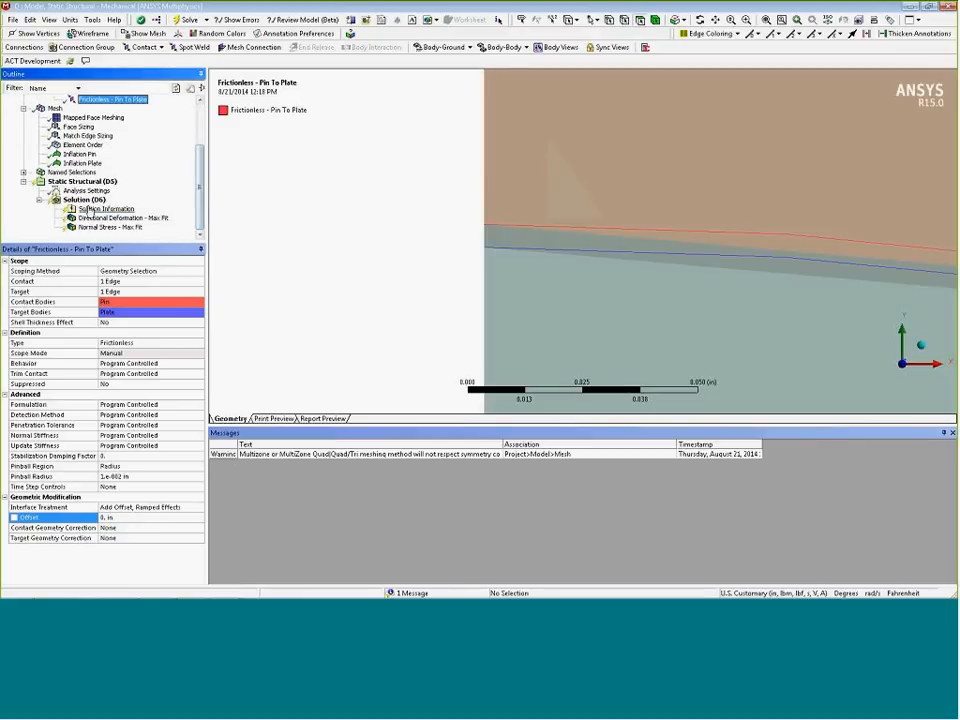
right_click(85, 199)
click(106, 223)
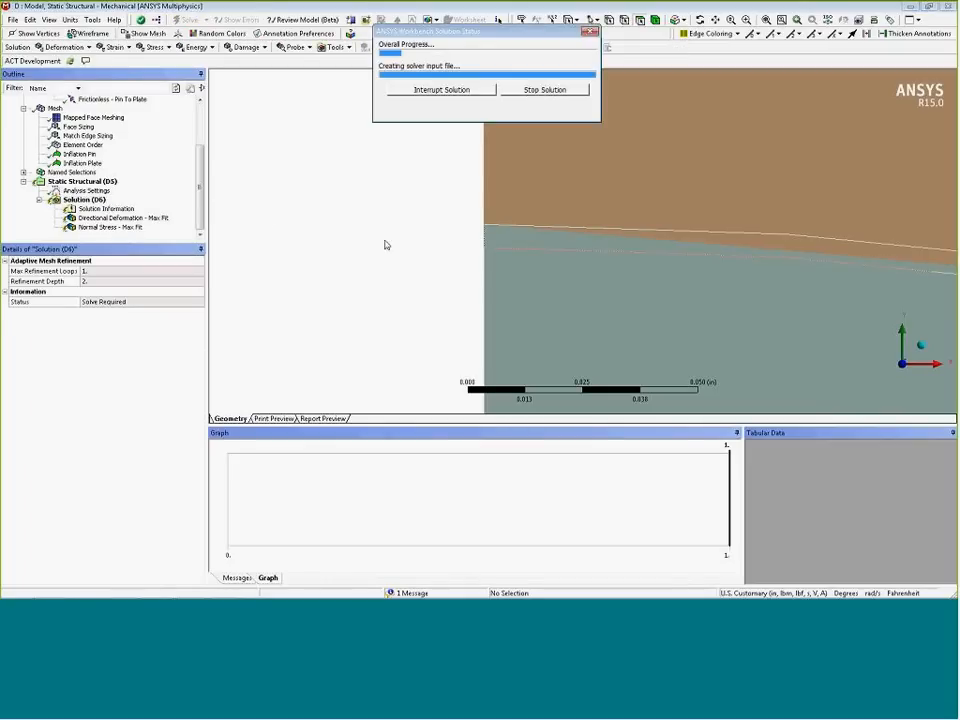
click(766, 20)
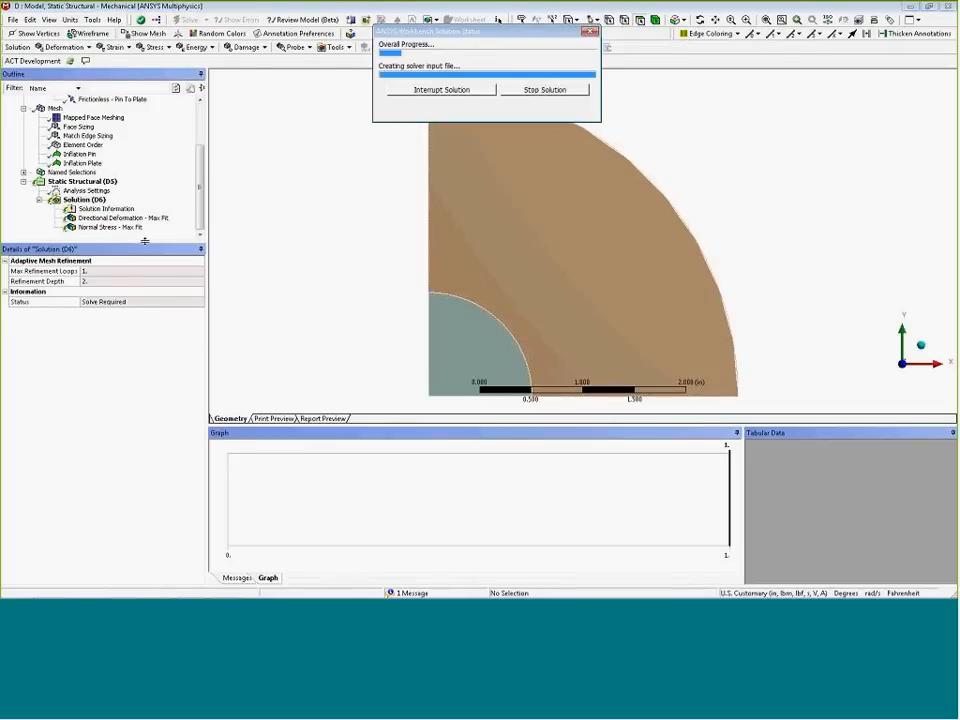
Review the updated normal stress and directional deformation results, including close-ups of the pin–plate interface
click(115, 227)
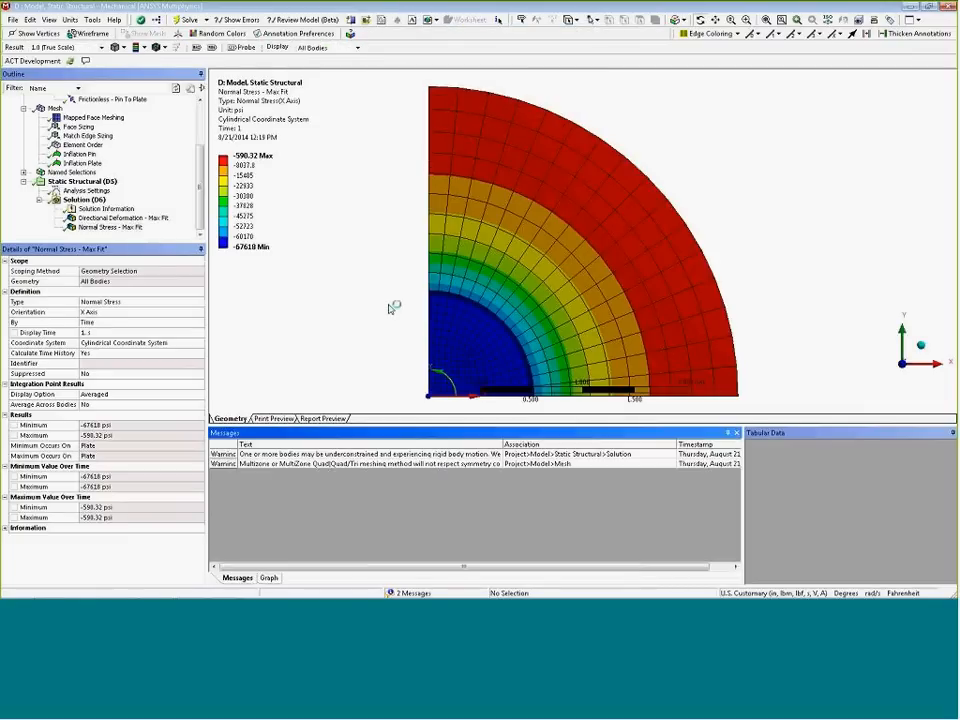
scroll(395, 310, down, 3)
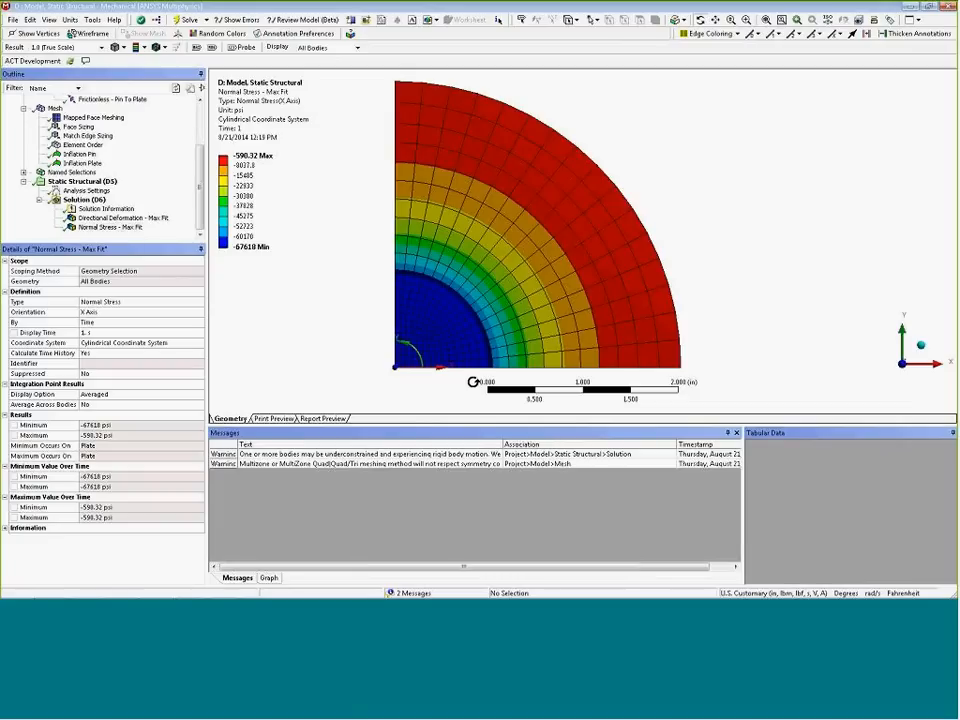
click(101, 219)
right_drag(475, 351, 523, 387)
right_drag(469, 155, 565, 240)
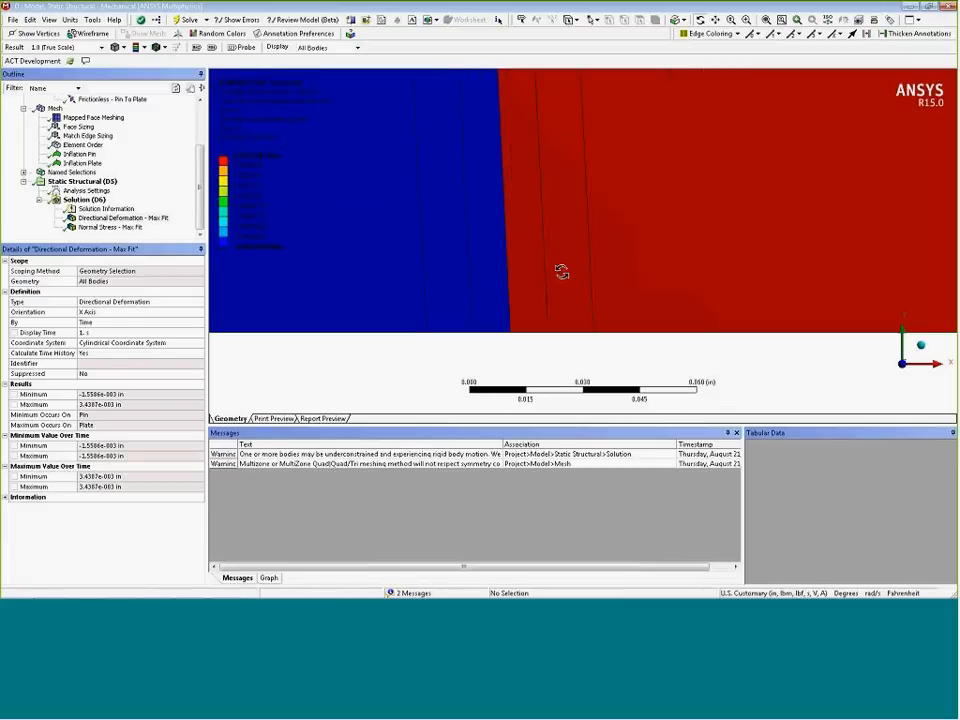
scroll(534, 309, down, 3)
ctrl+middle_drag(527, 189, 529, 234)
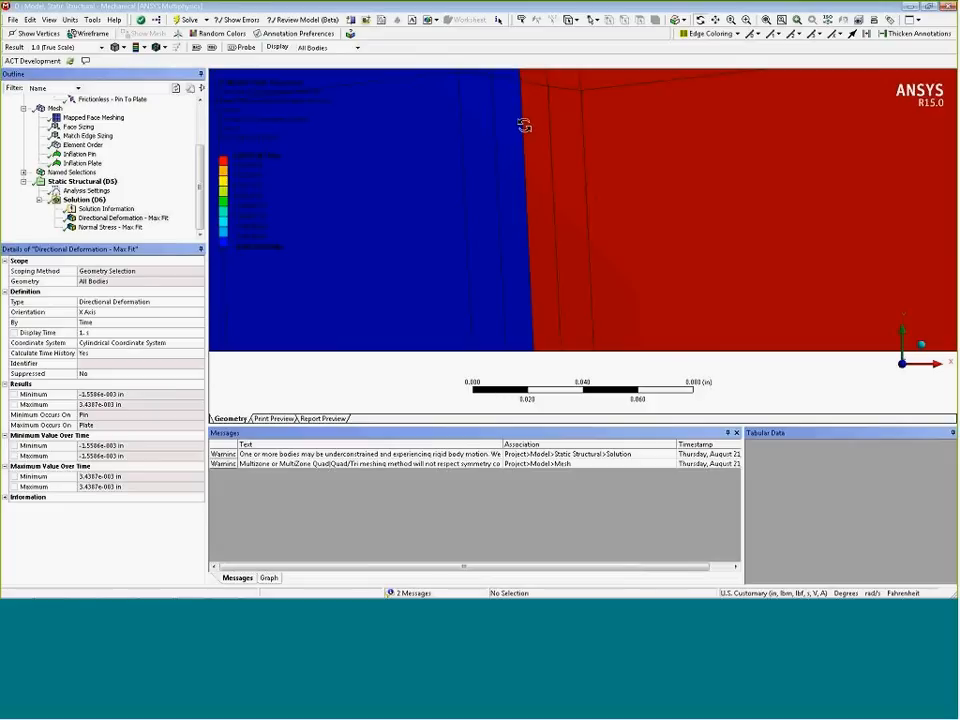
scroll(507, 297, down, 5)
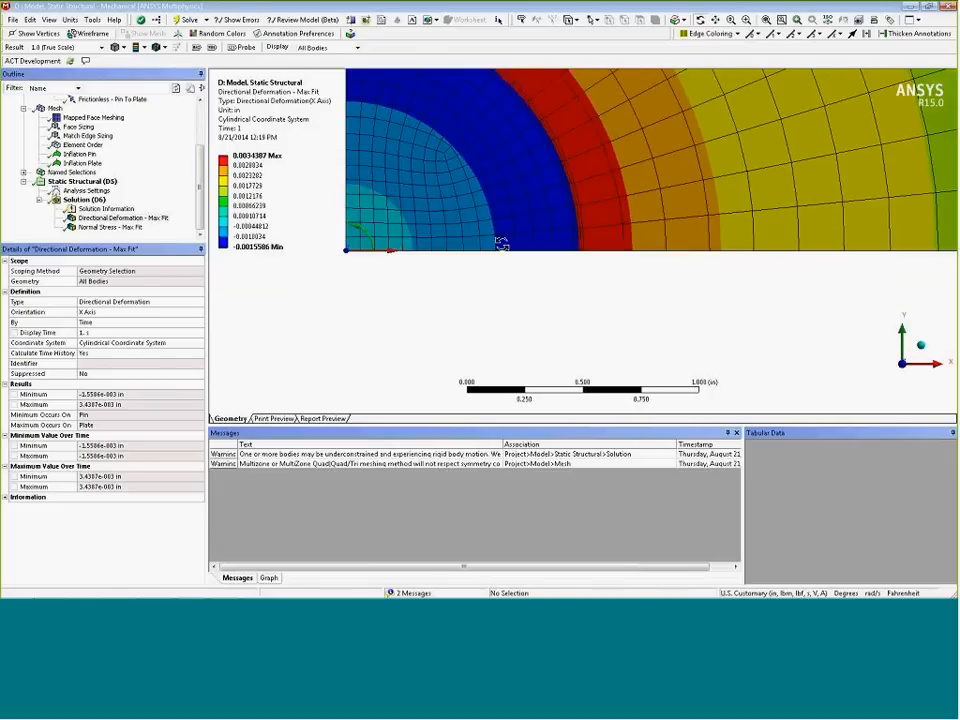
scroll(476, 242, down, 3)
scroll(476, 242, down, 3)
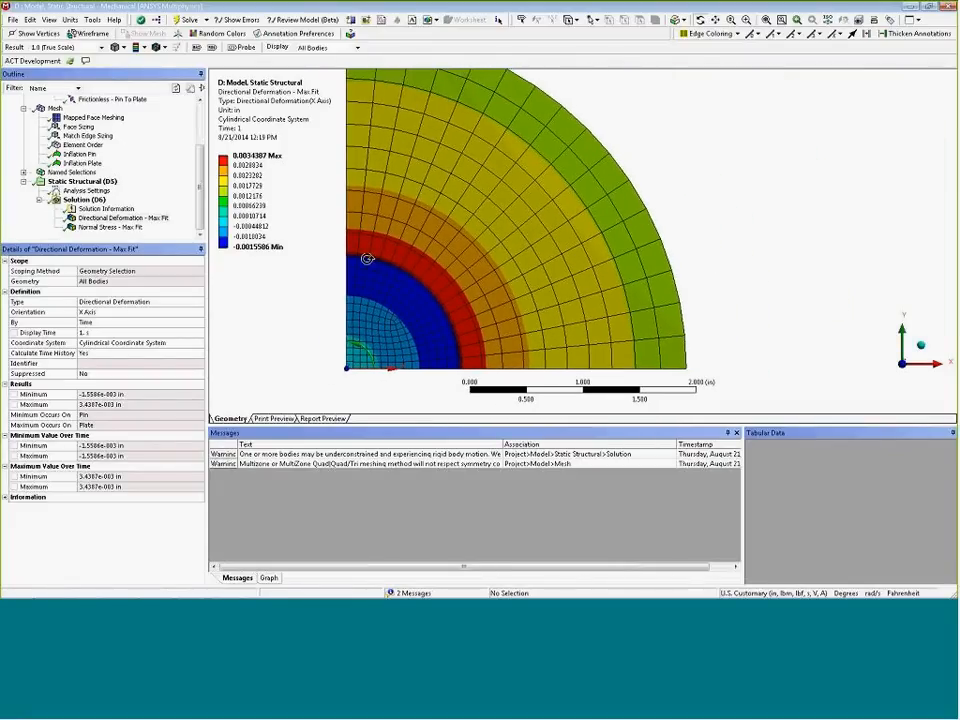
scroll(401, 273, down, 2)
scroll(401, 273, down, 1)
ctrl+middle_drag(461, 251, 439, 257)
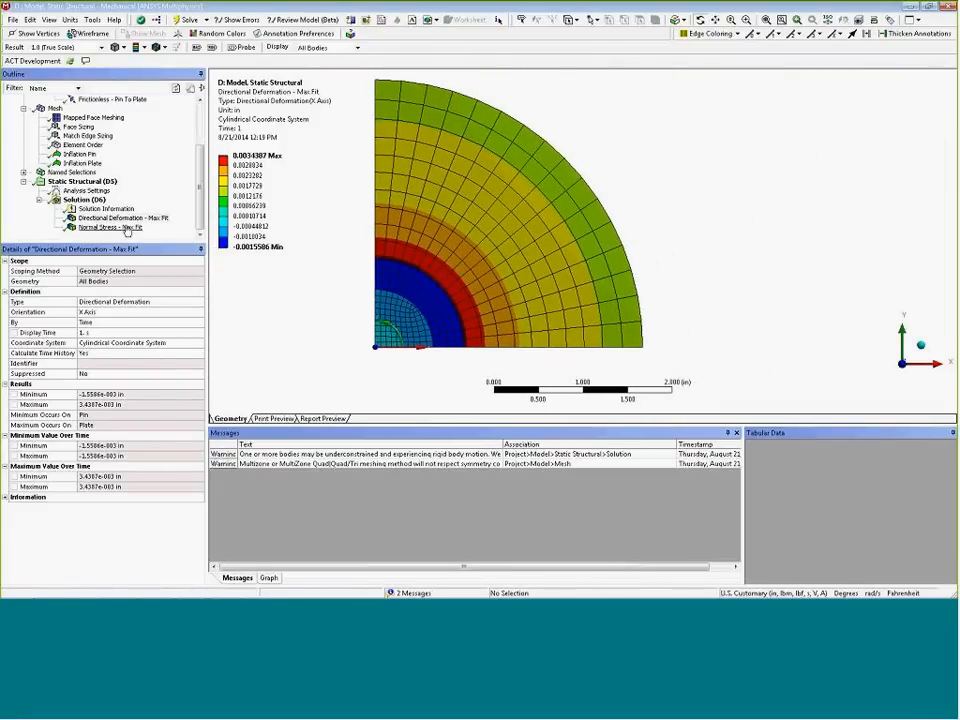
click(112, 227)
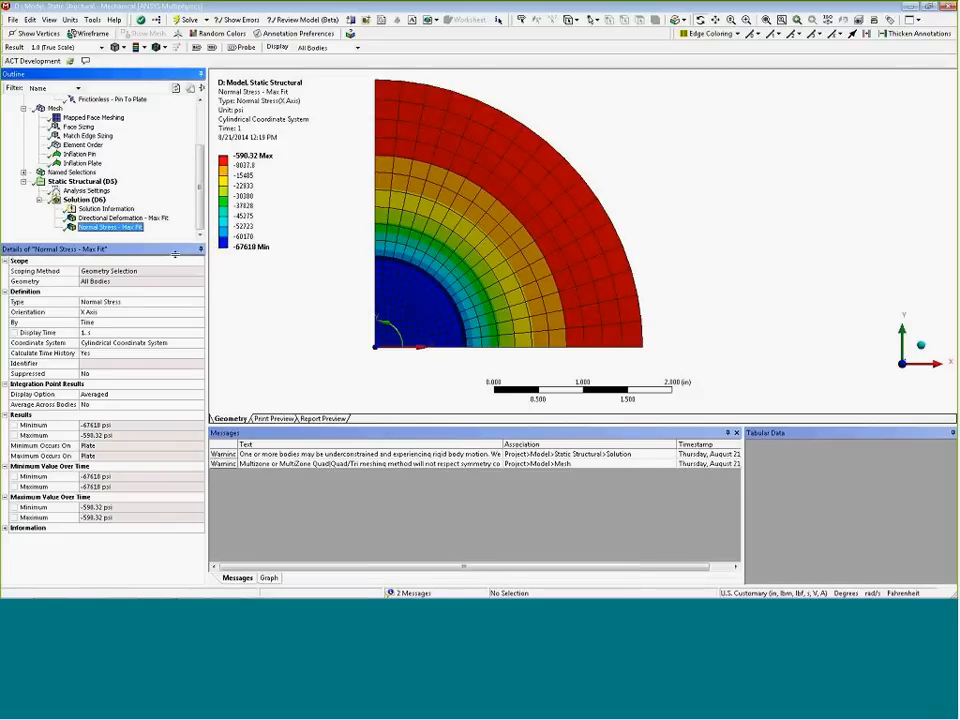
drag(175, 244, 200, 228)
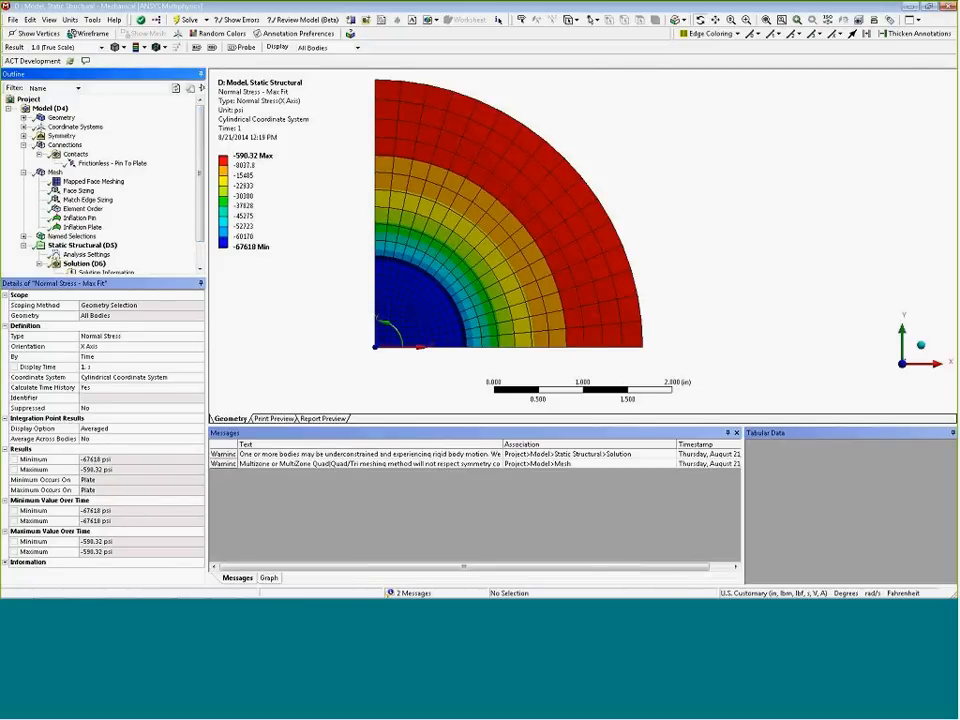
Inspect the mesh around the pin–plate interface
click(54, 173)
scroll(454, 283, up, 8)
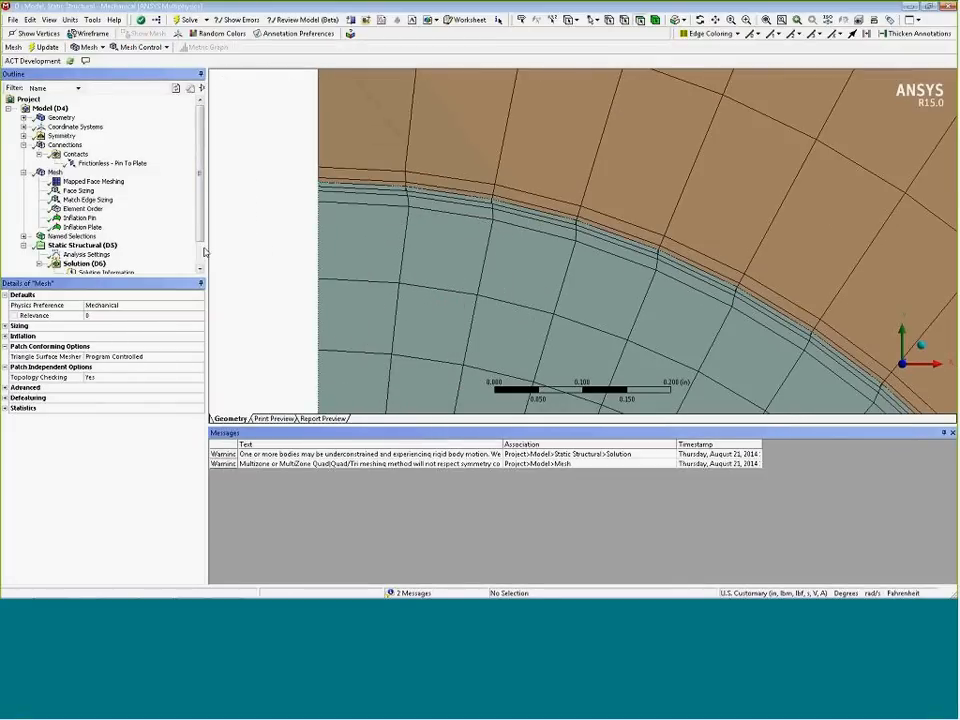
scroll(150, 180, down, 1)
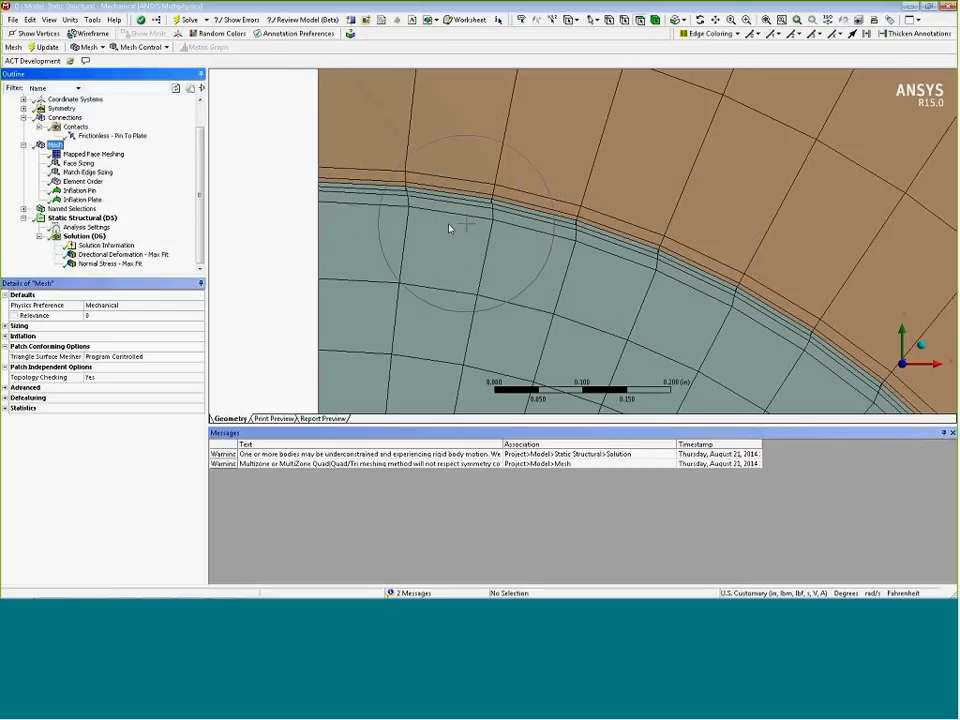
ctrl+middle_drag(547, 299, 415, 216)
scroll(463, 246, down, 5)
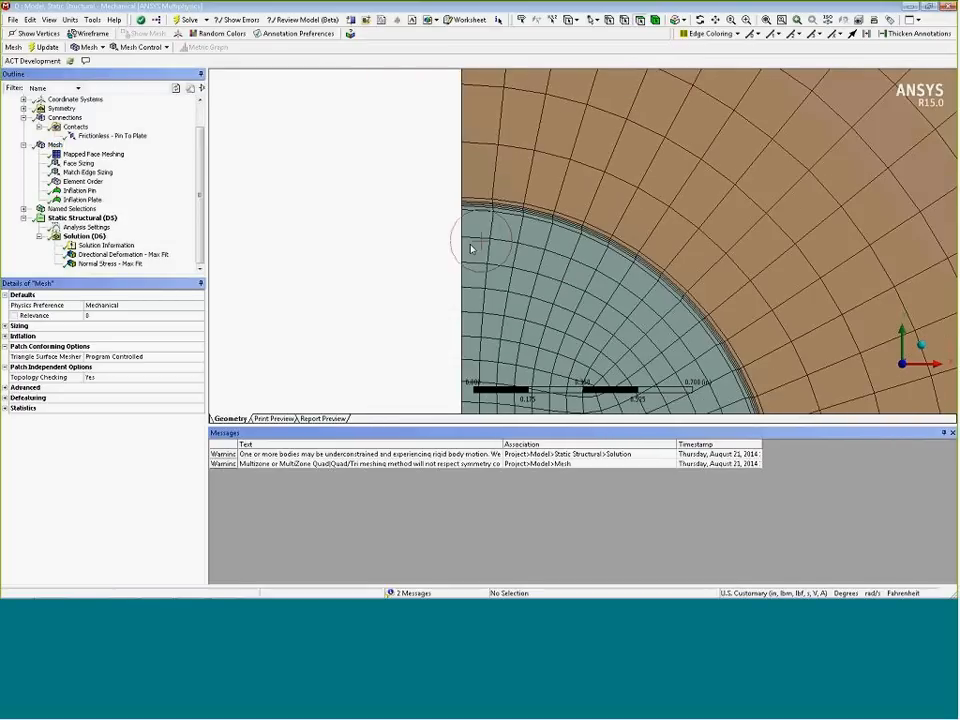
Suppress the Match Edge Sizing mesh control
ctrl+middle_drag(508, 208, 420, 131)
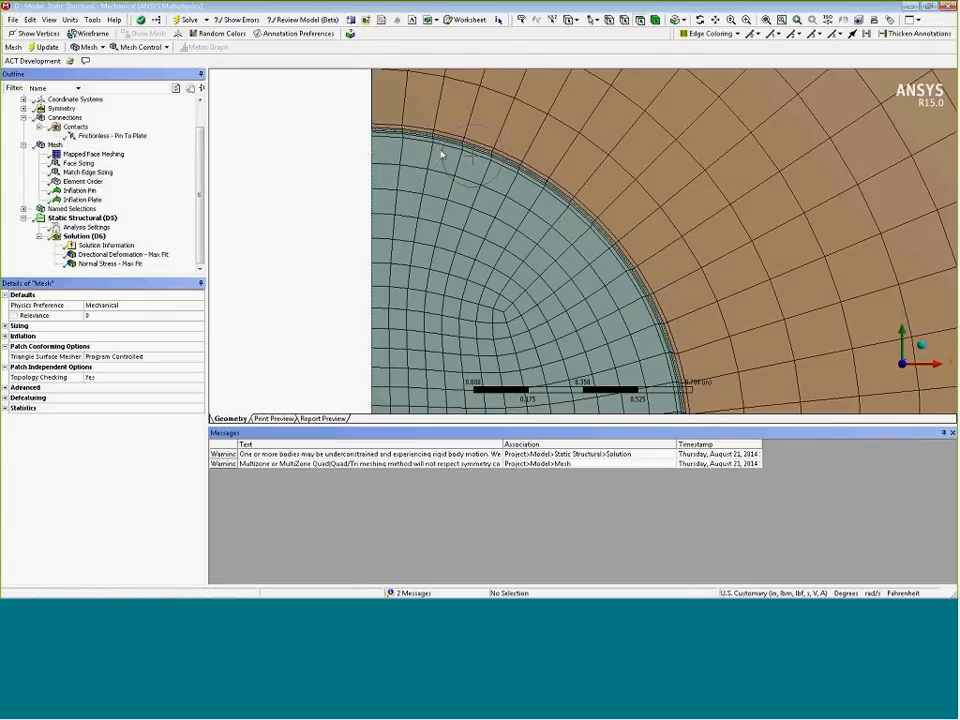
click(84, 181)
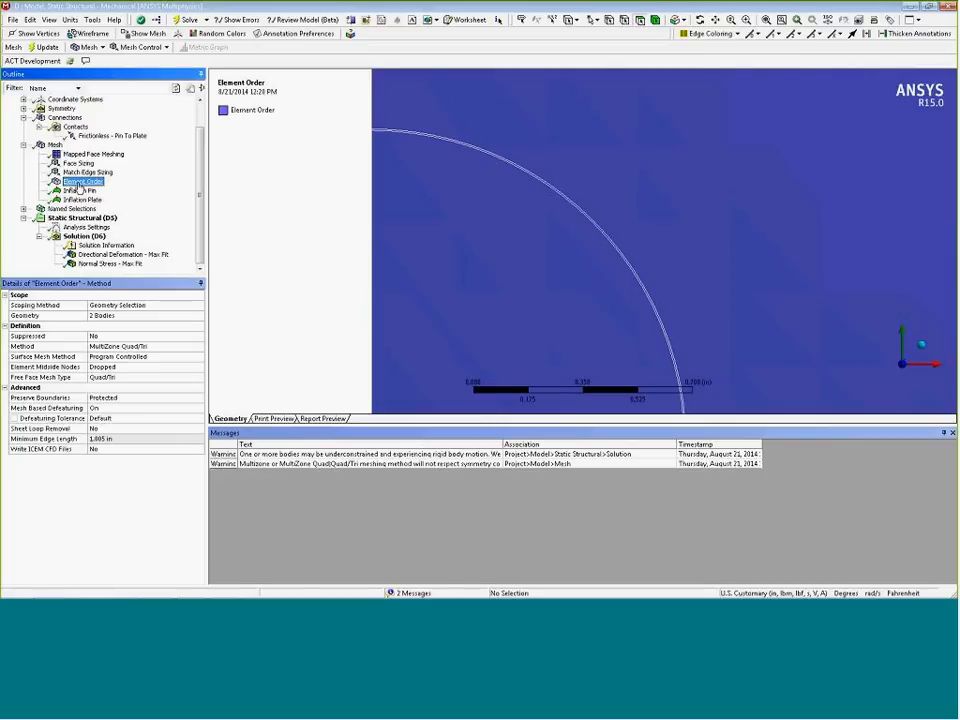
click(88, 172)
right_click(82, 172)
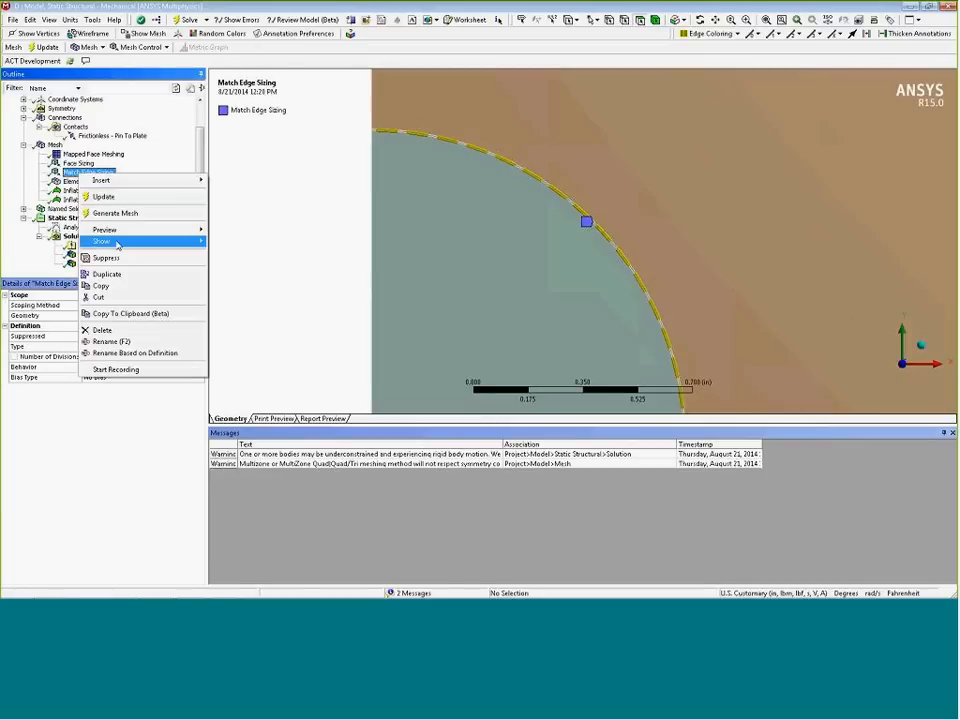
click(112, 256)
Regenerate the mesh and solve the analysis again
right_click(54, 145)
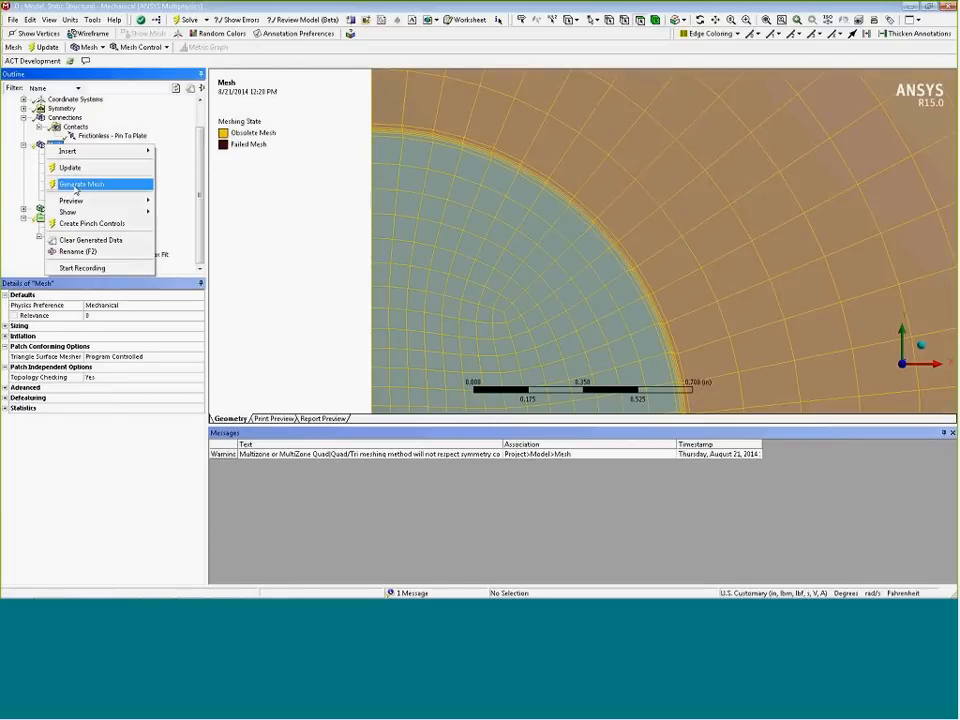
click(90, 184)
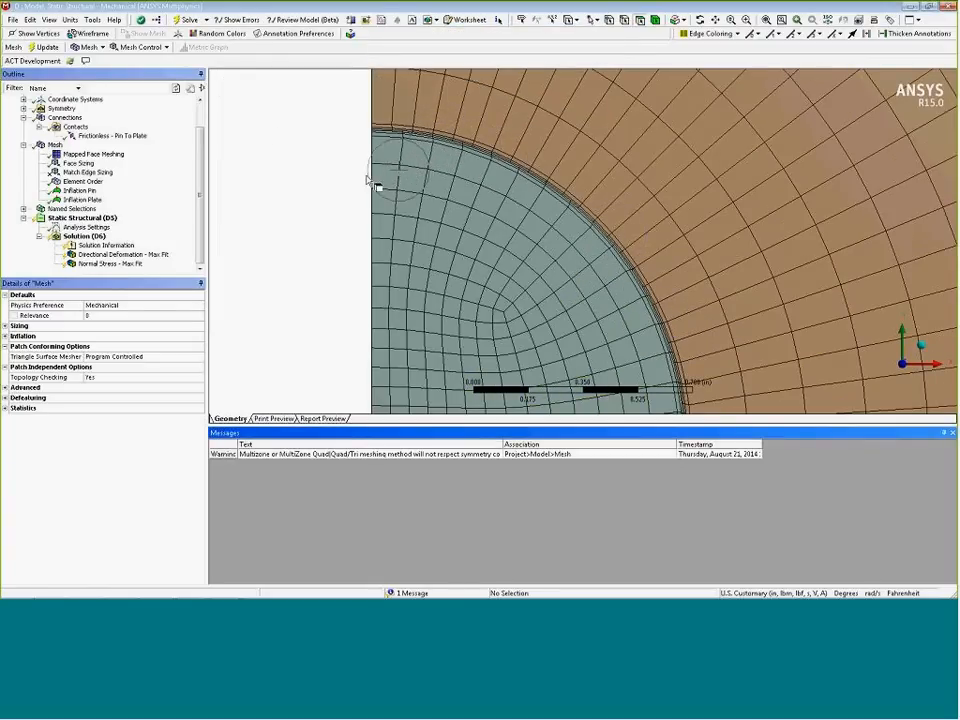
right_click(86, 237)
click(133, 264)
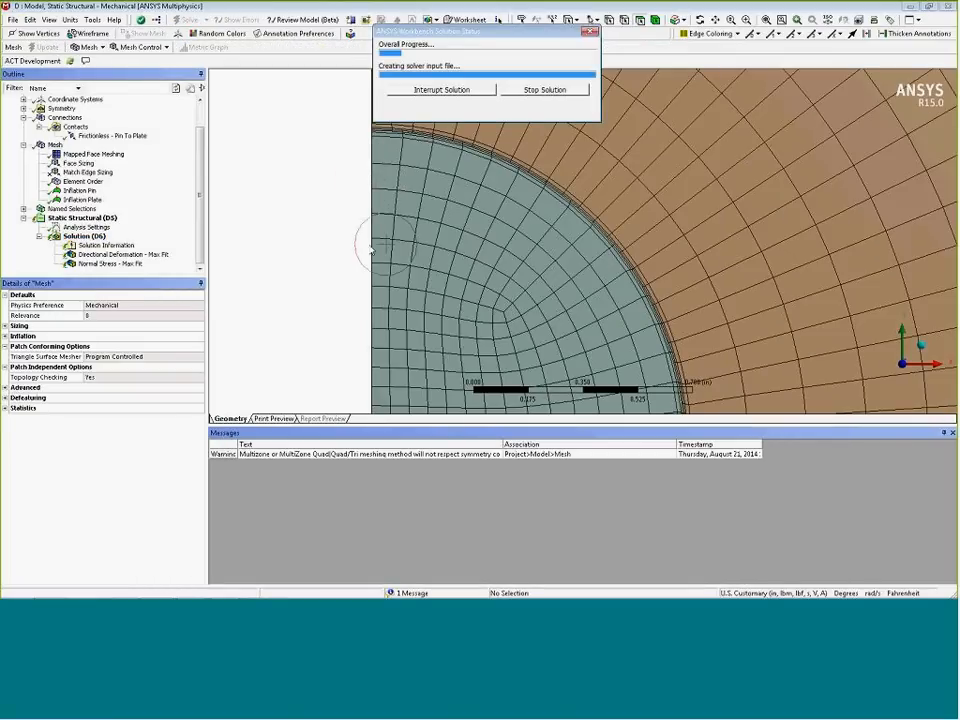
scroll(405, 228, up, 4)
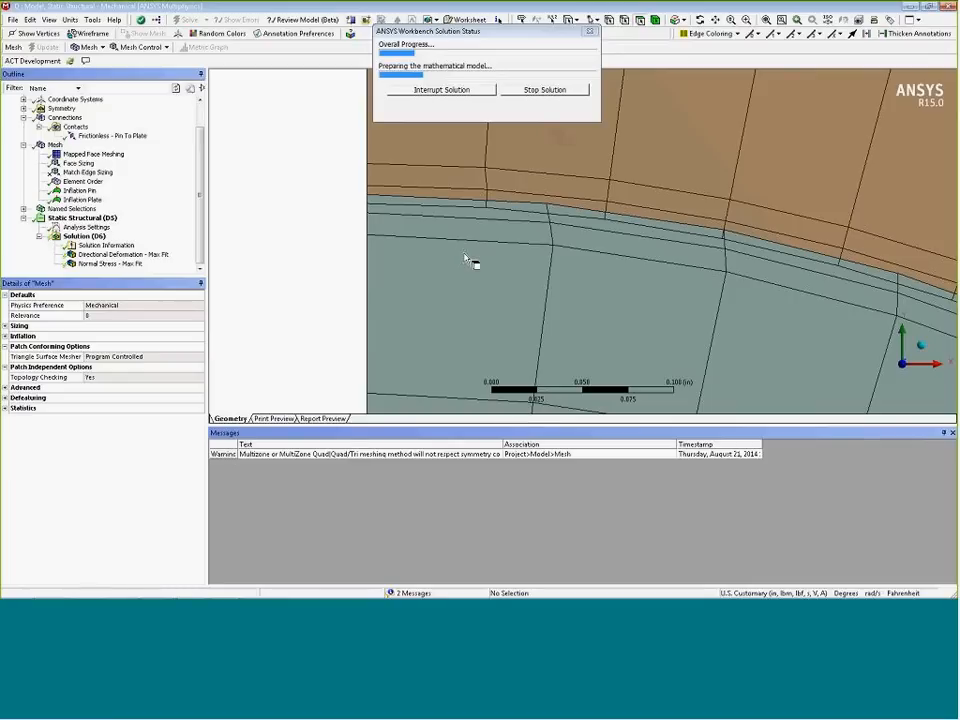
Review the normal stress result across the model and in close-ups of the pin–plate interface
click(112, 263)
right_drag(354, 165, 619, 241)
scroll(629, 267, down, 2)
scroll(402, 258, down, 1)
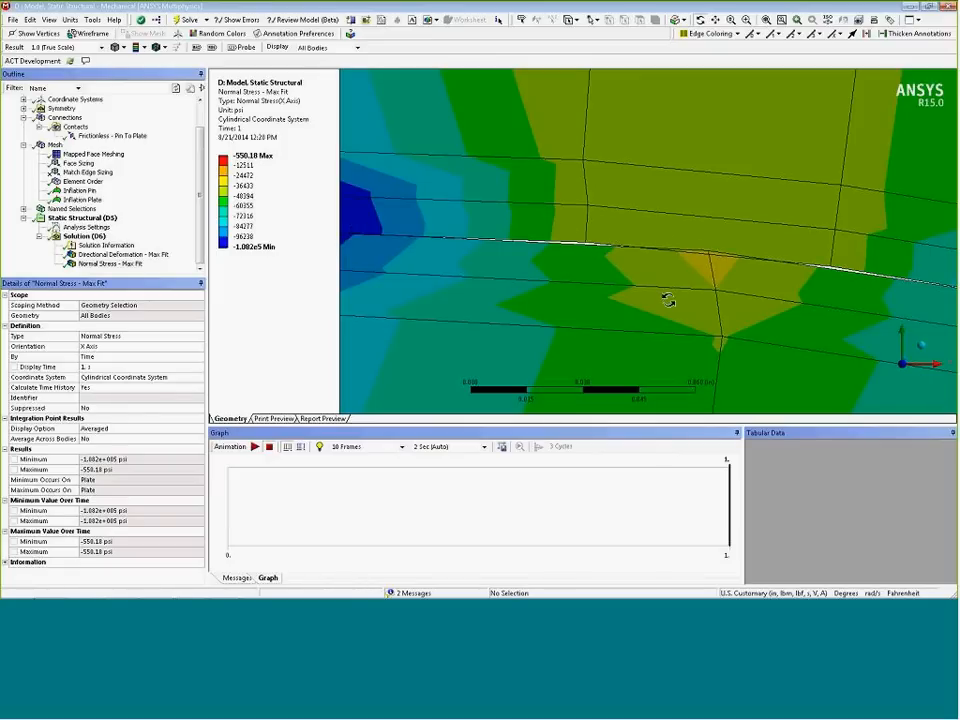
drag(668, 300, 660, 287)
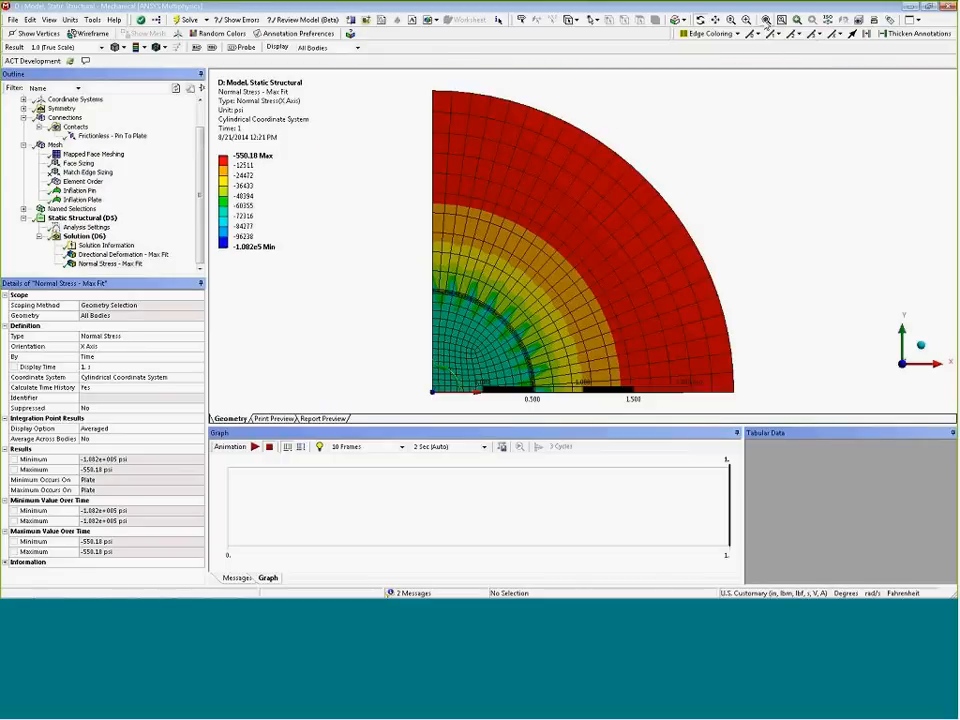
click(766, 20)
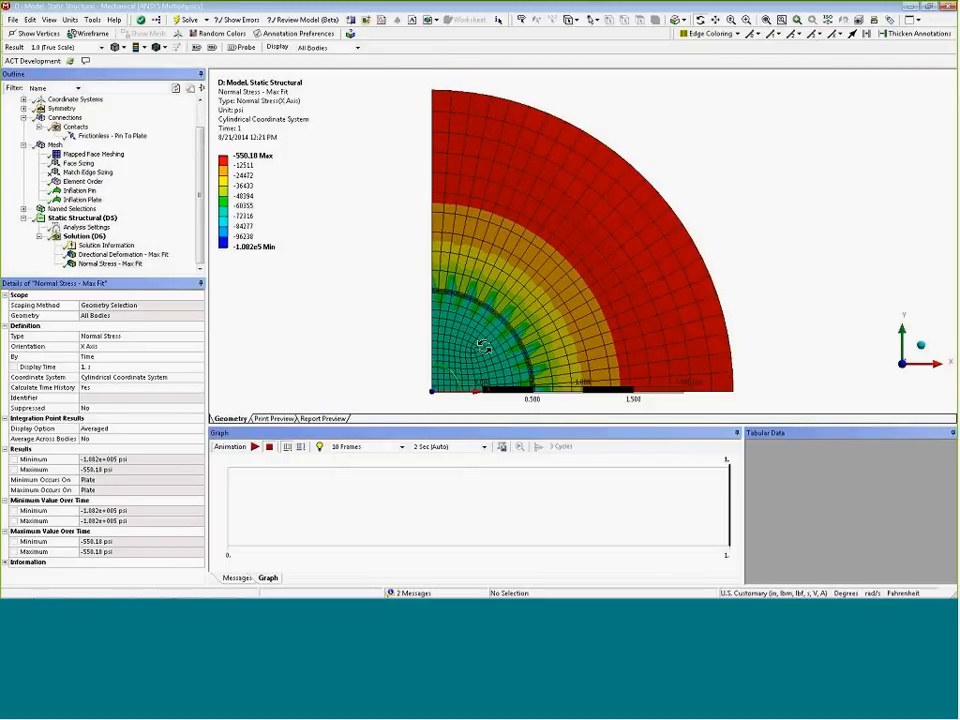
ctrl+middle_drag(484, 347, 384, 320)
scroll(384, 320, down, 1)
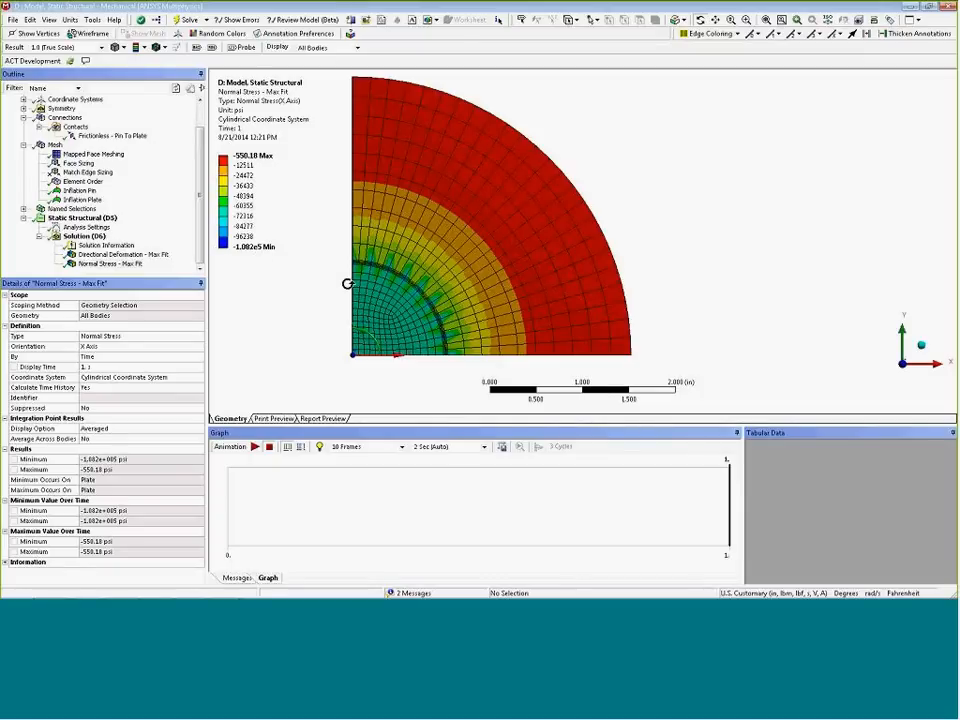
right_drag(340, 249, 536, 380)
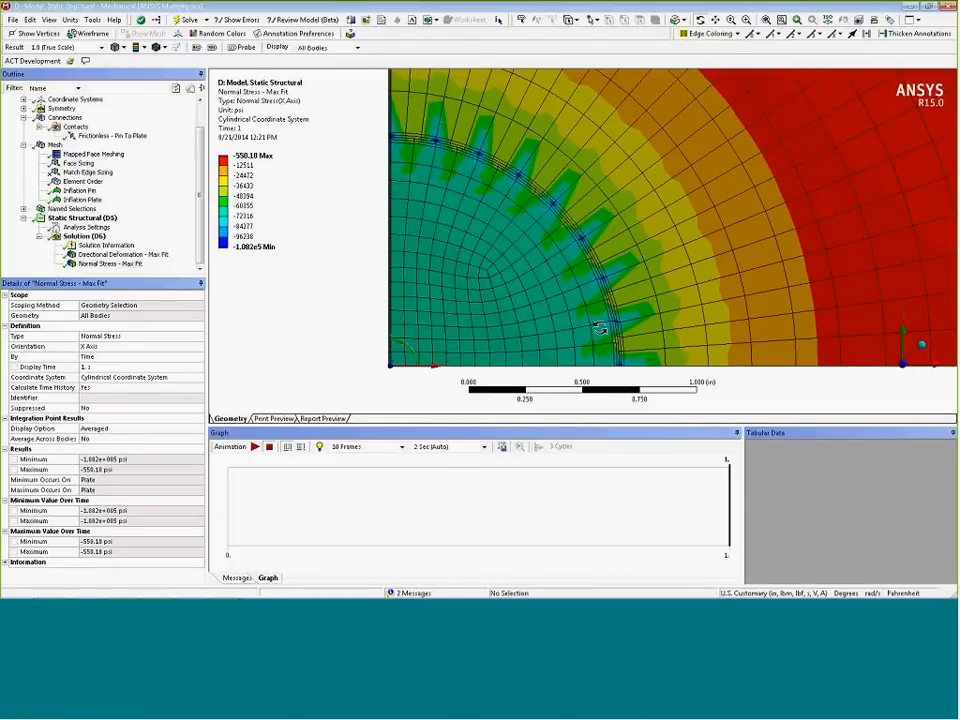
right_drag(384, 115, 524, 181)
scroll(538, 214, up, 1)
ctrl+middle_drag(457, 256, 577, 275)
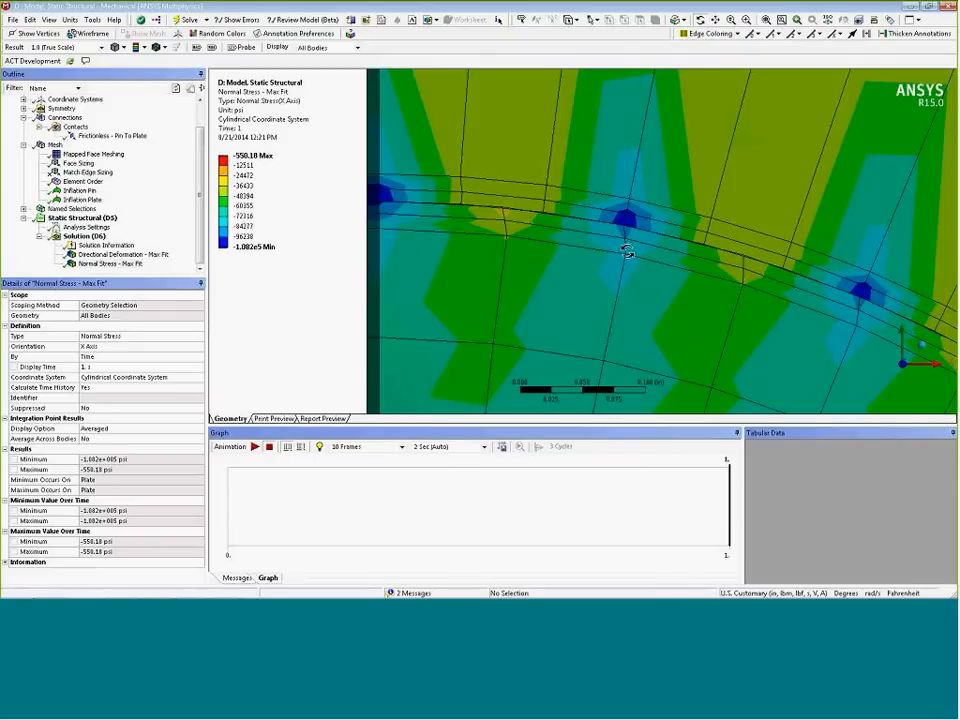
click(765, 21)
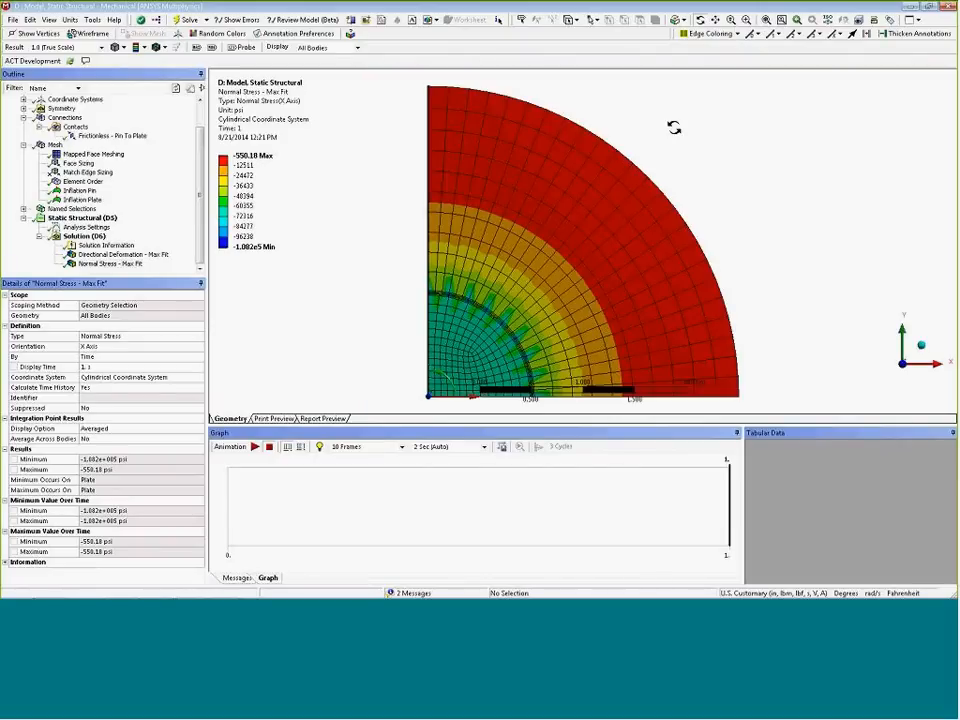
ctrl+middle_drag(461, 332, 380, 320)
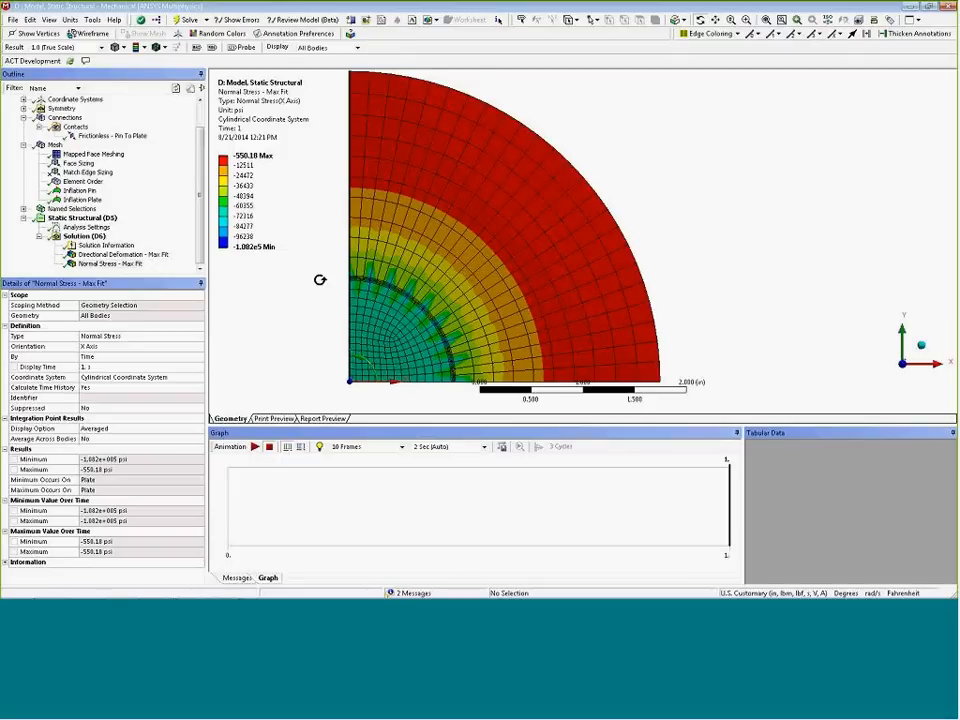
Set the Element Order method's Element Midside Nodes option to Kept
click(85, 182)
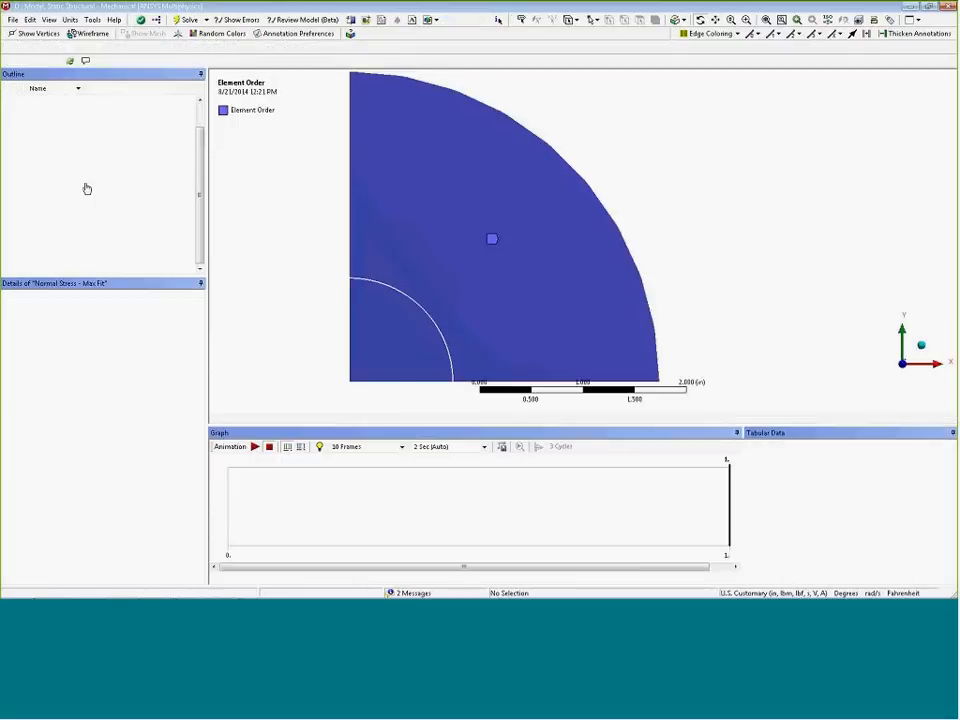
click(199, 367)
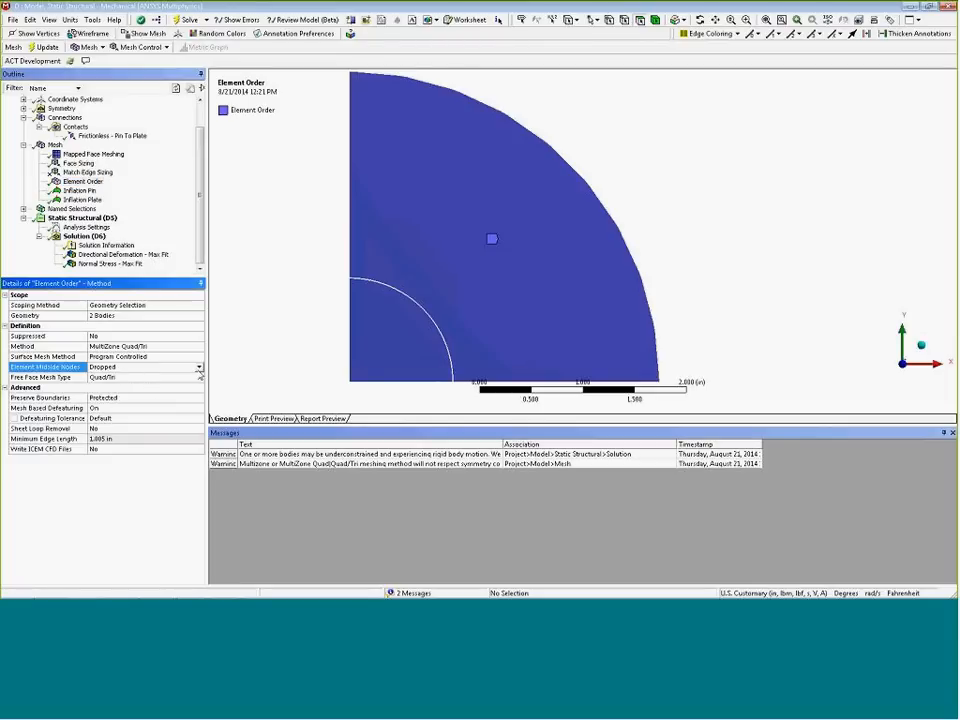
click(201, 368)
click(106, 386)
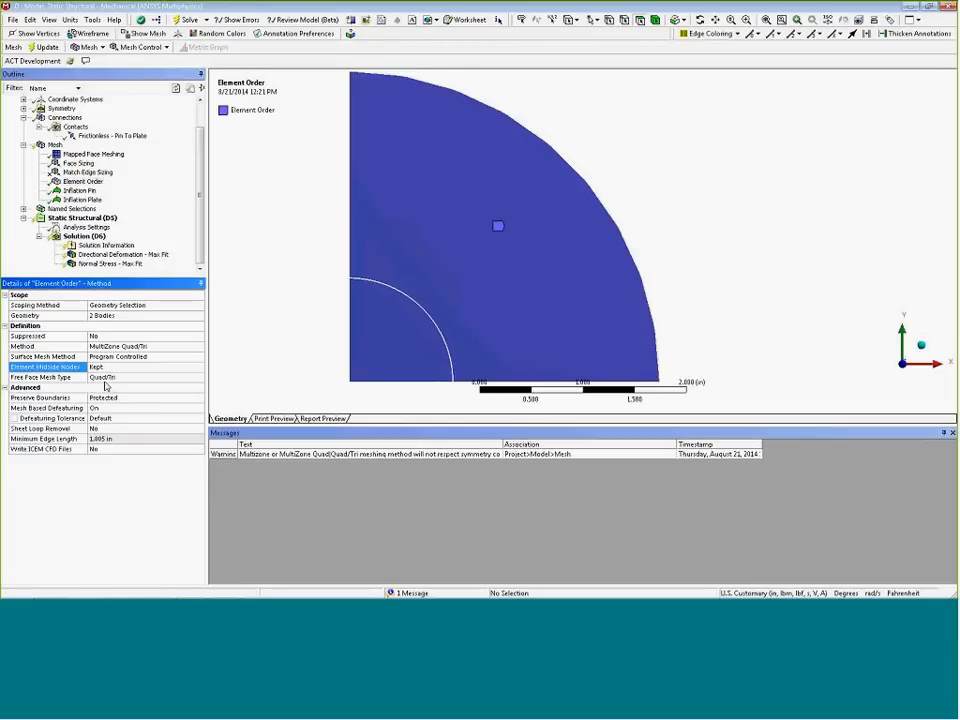
Solve the analysis again with the midside-node mesh
right_click(84, 241)
click(110, 264)
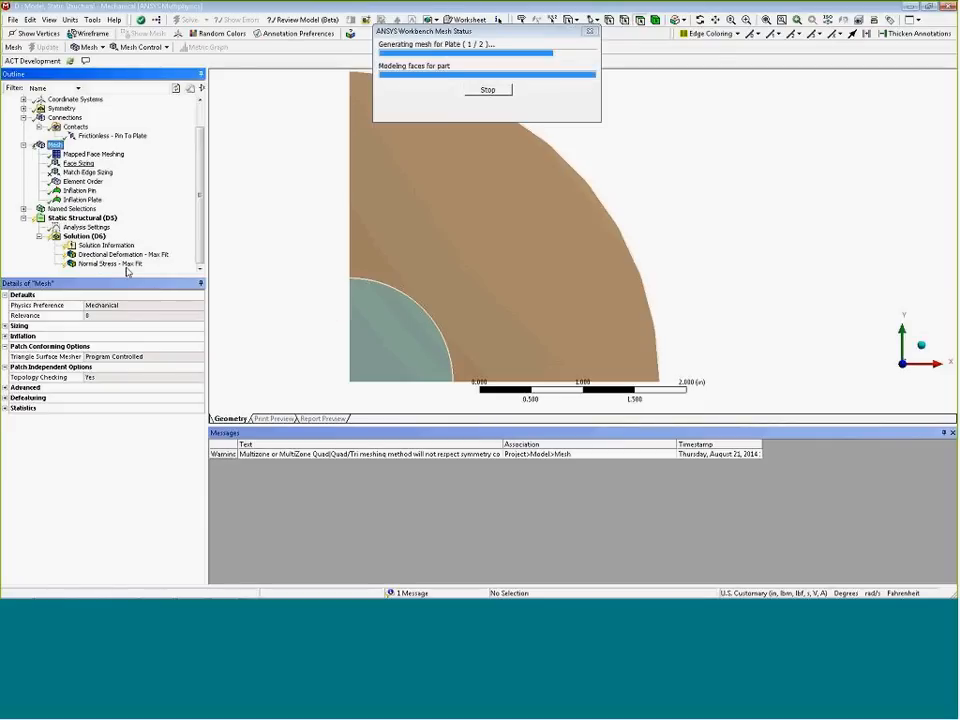
click(125, 265)
right_drag(330, 257, 397, 300)
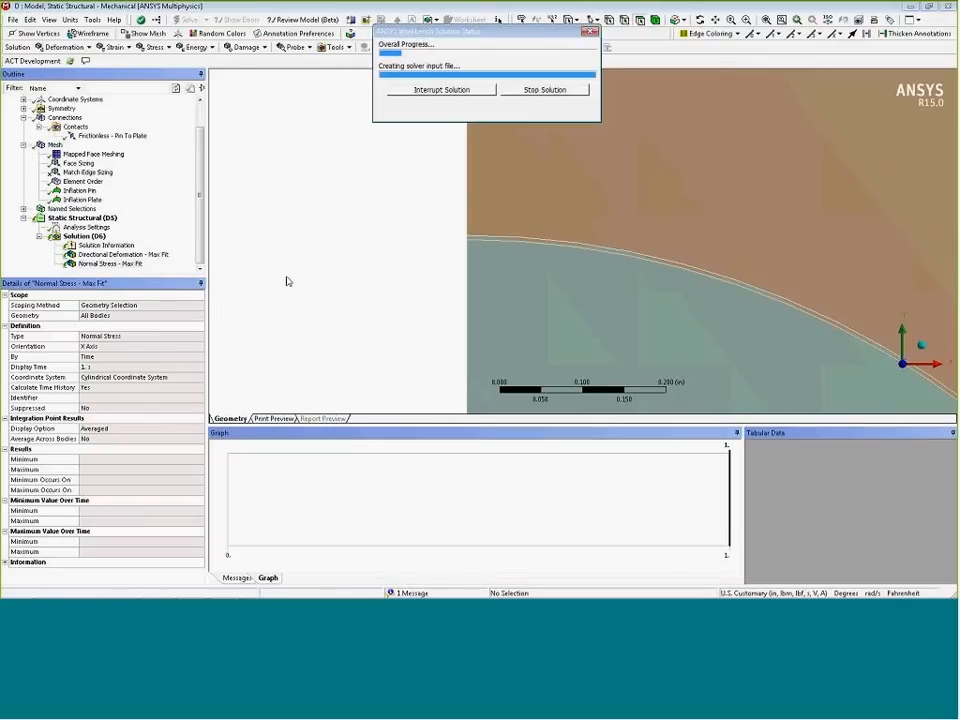
right_drag(439, 216, 583, 251)
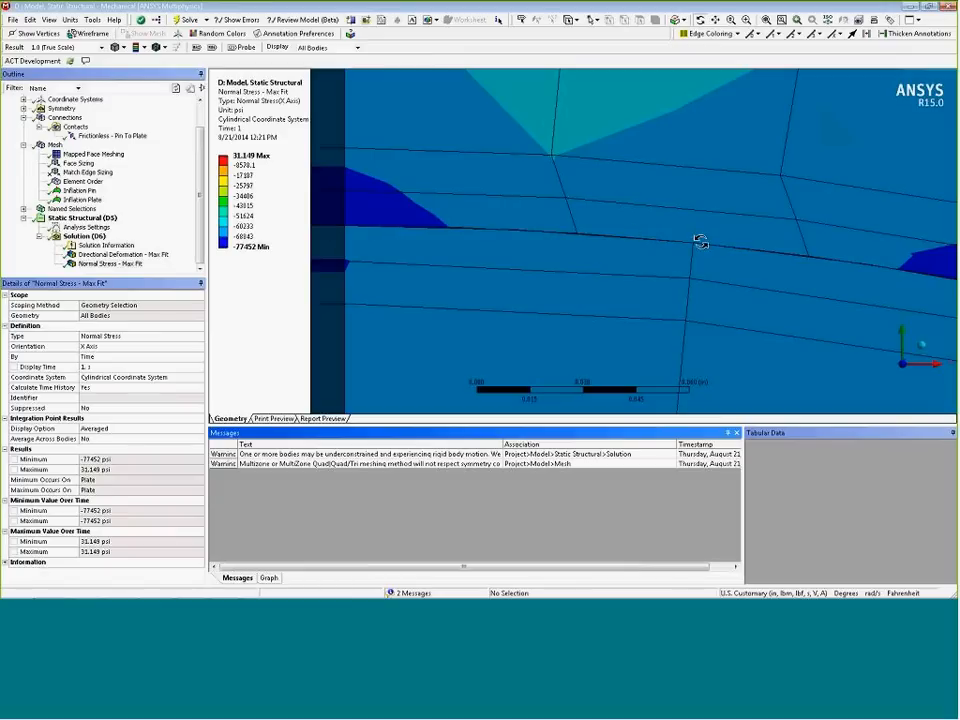
Review the updated normal stress distribution around the pin–plate interface
key(F7)
ctrl+middle_drag(418, 240, 368, 249)
scroll(372, 240, down, 2)
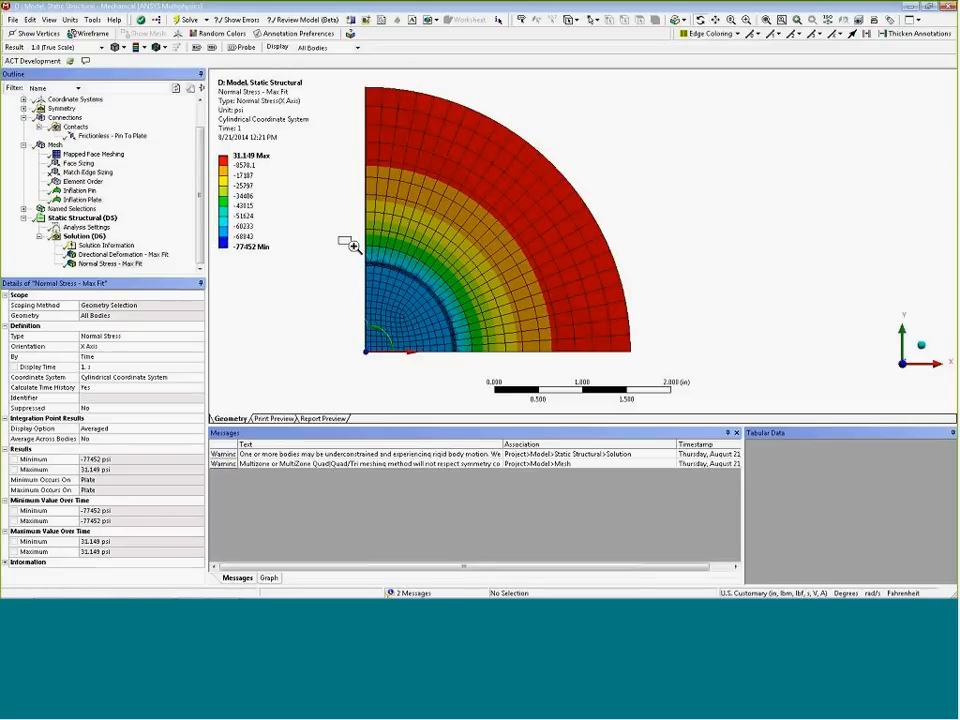
drag(350, 245, 497, 356)
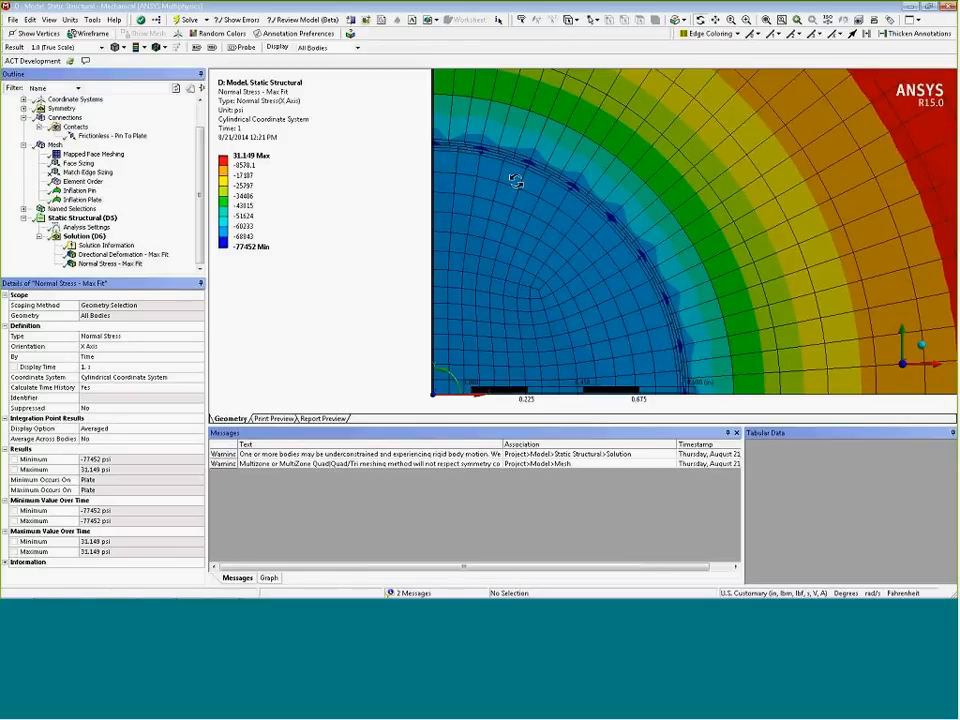
ctrl+middle_drag(567, 253, 479, 217)
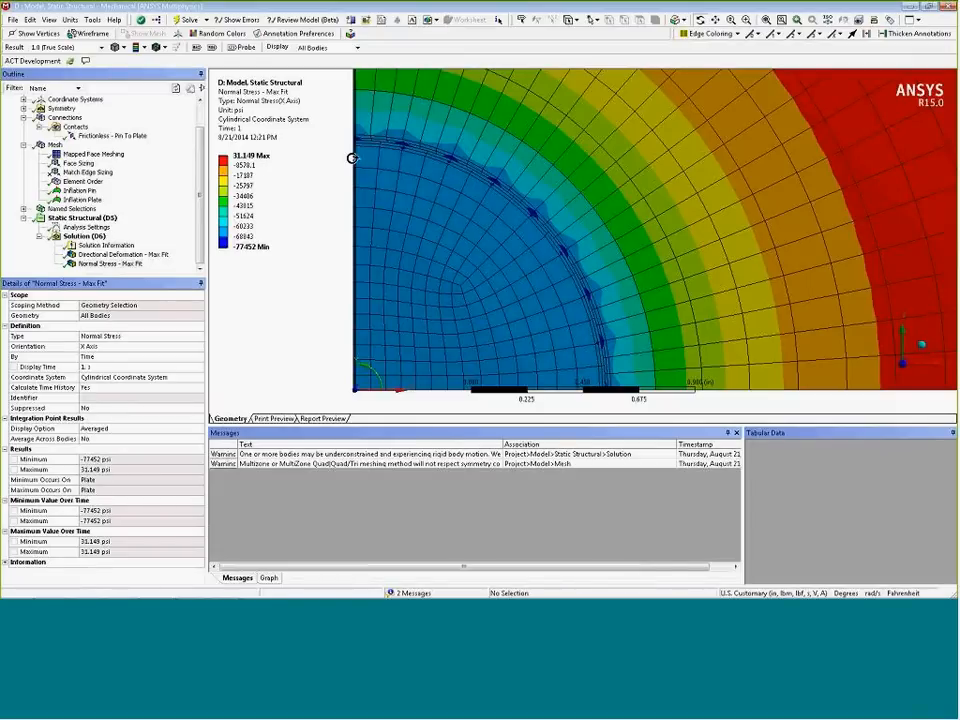
scroll(418, 163, up, 5)
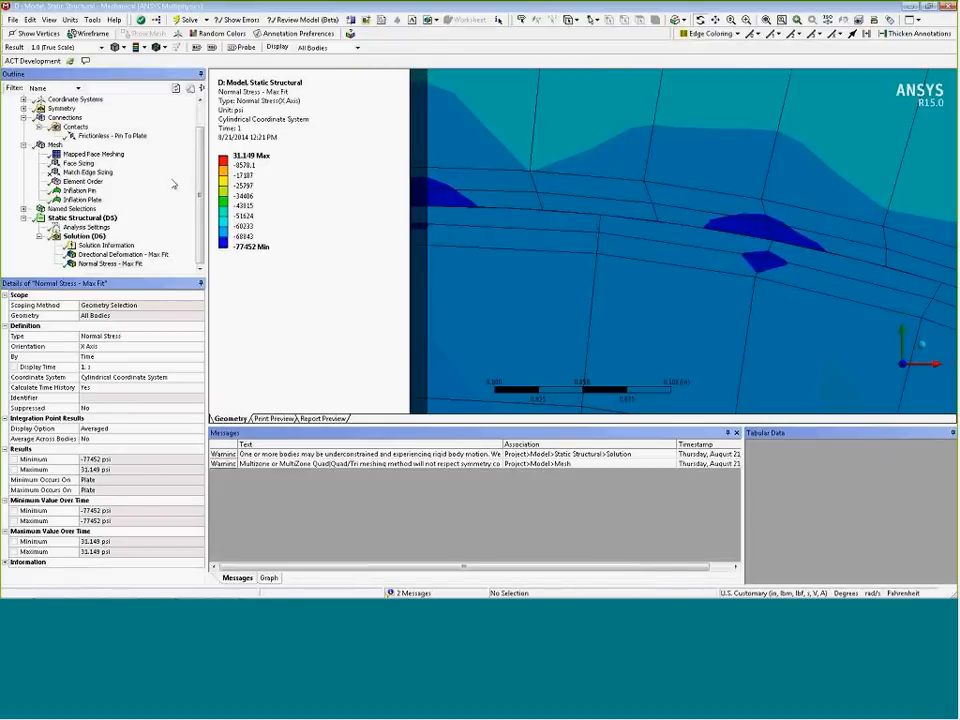
Inspect the regenerated mesh at the pin–plate interface
click(54, 145)
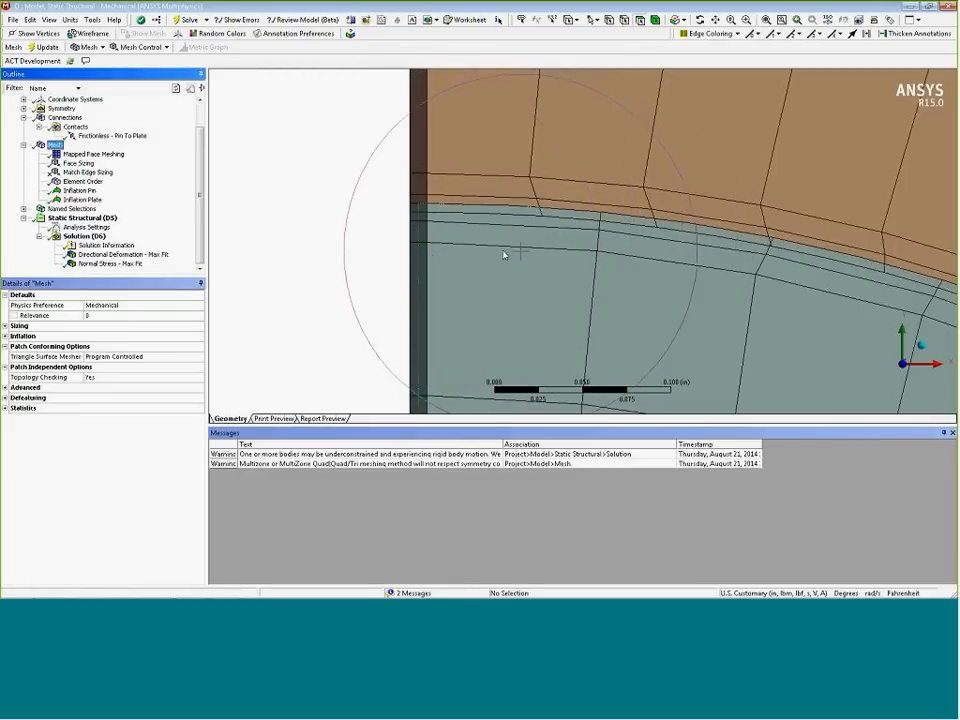
scroll(486, 249, down, 8)
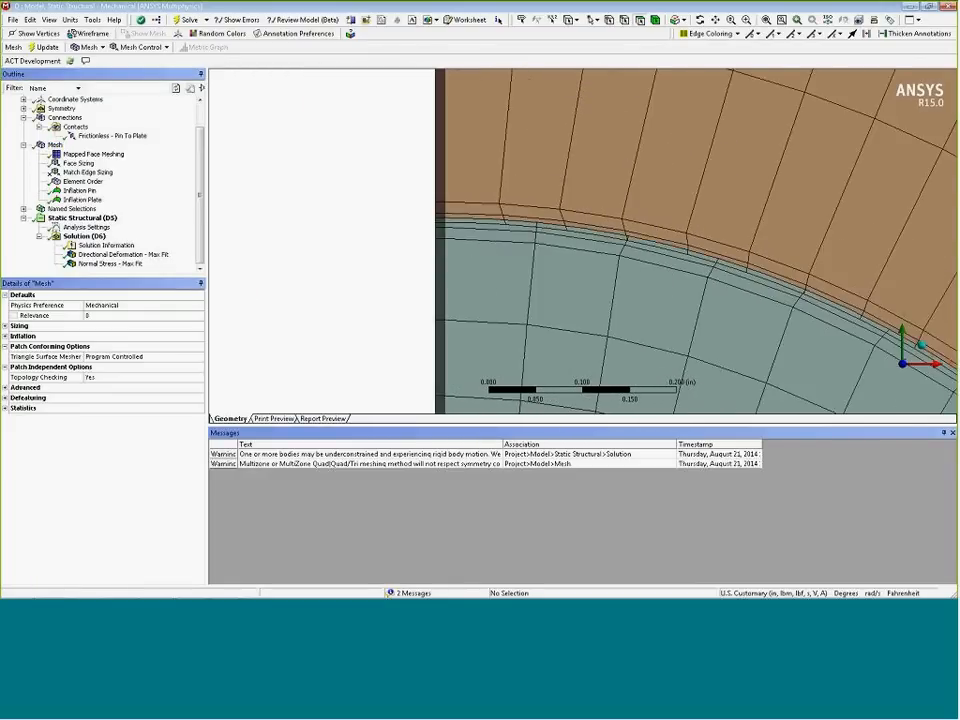
ctrl+middle_drag(515, 275, 420, 269)
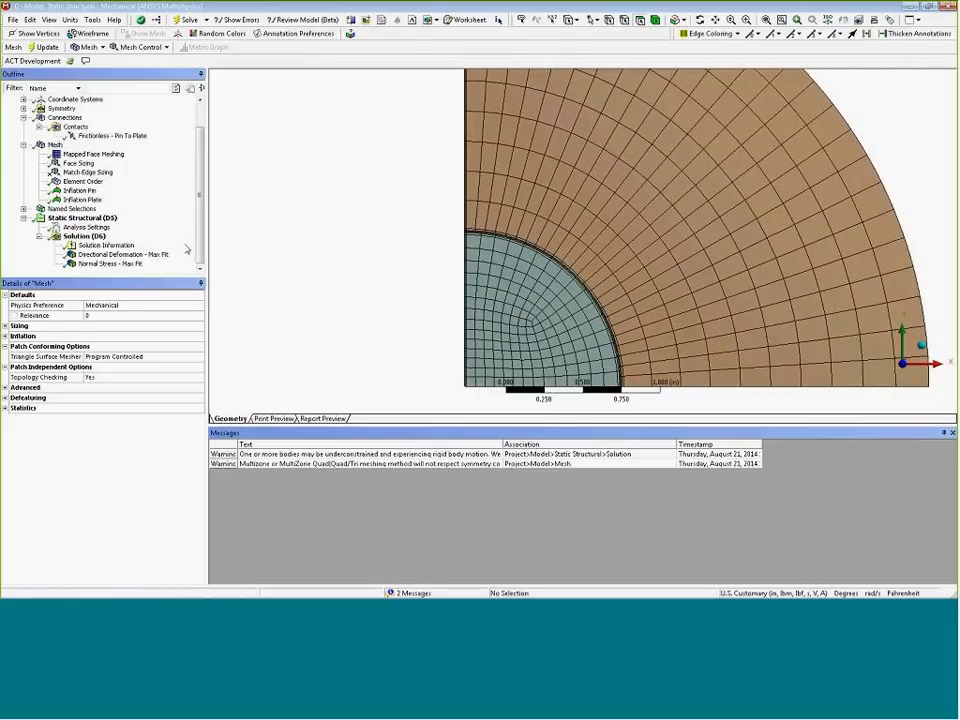
click(200, 250)
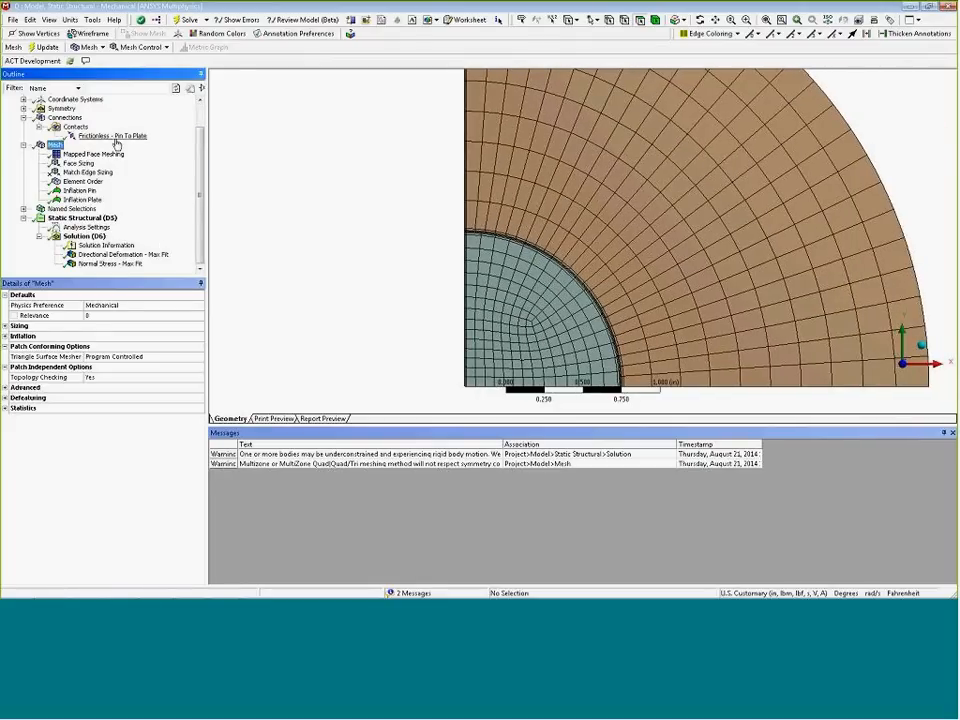
Examine the normal stress close-up along the pin–plate contact edge
click(120, 264)
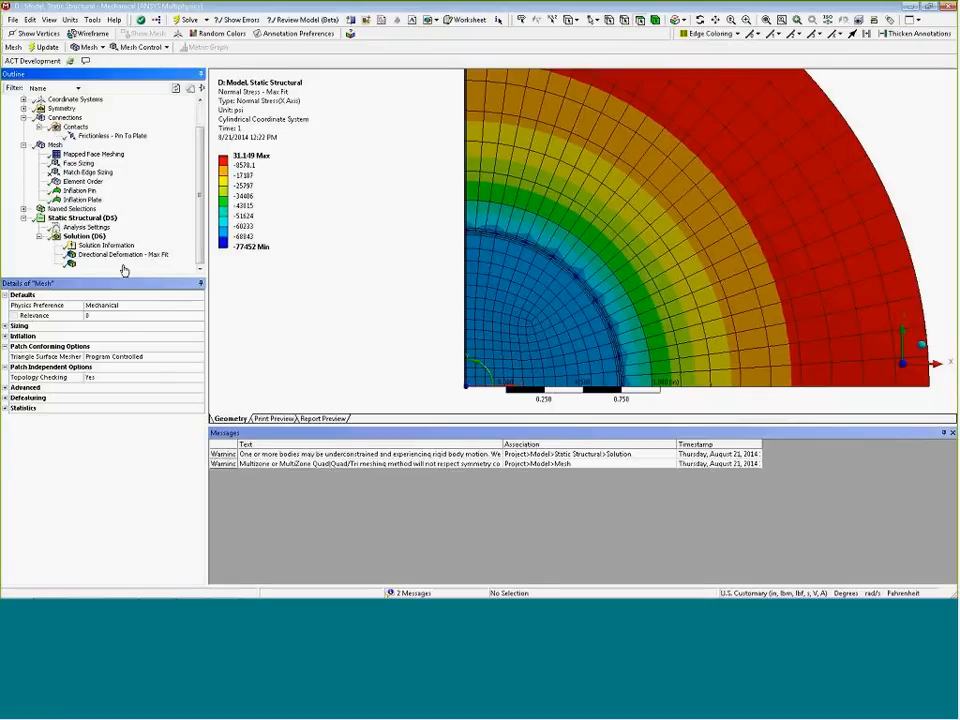
right_drag(440, 216, 538, 254)
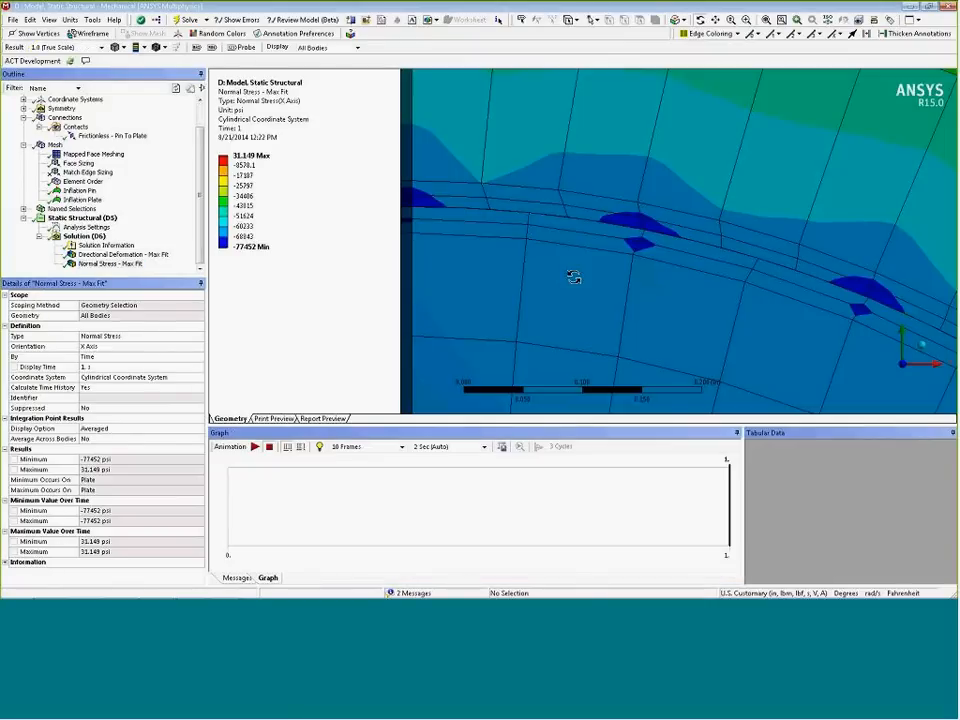
click(904, 367)
right_drag(411, 291, 493, 313)
right_drag(364, 153, 505, 192)
ctrl+middle_drag(504, 290, 528, 319)
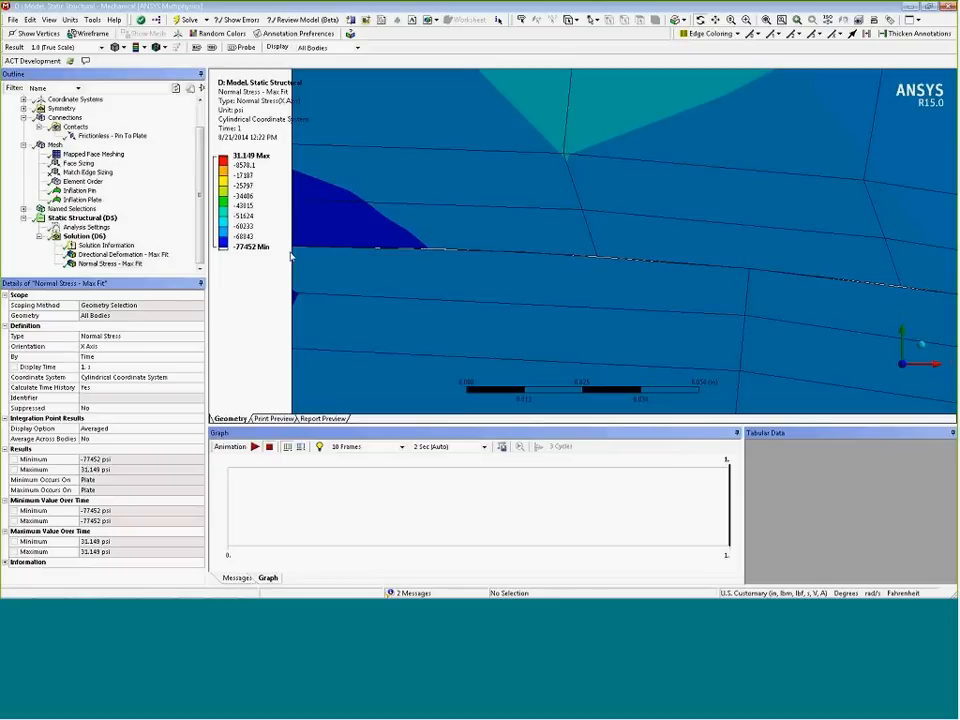
Inspect the pin-to-plate contact's Detection Method options, then return to the normal stress result
click(124, 136)
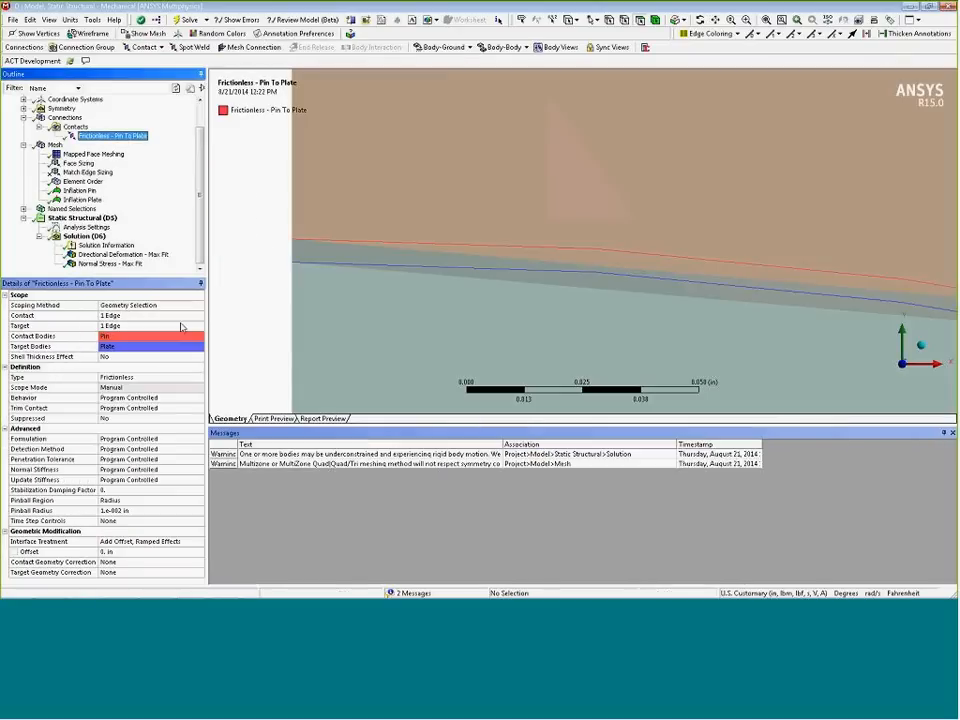
click(148, 450)
click(198, 450)
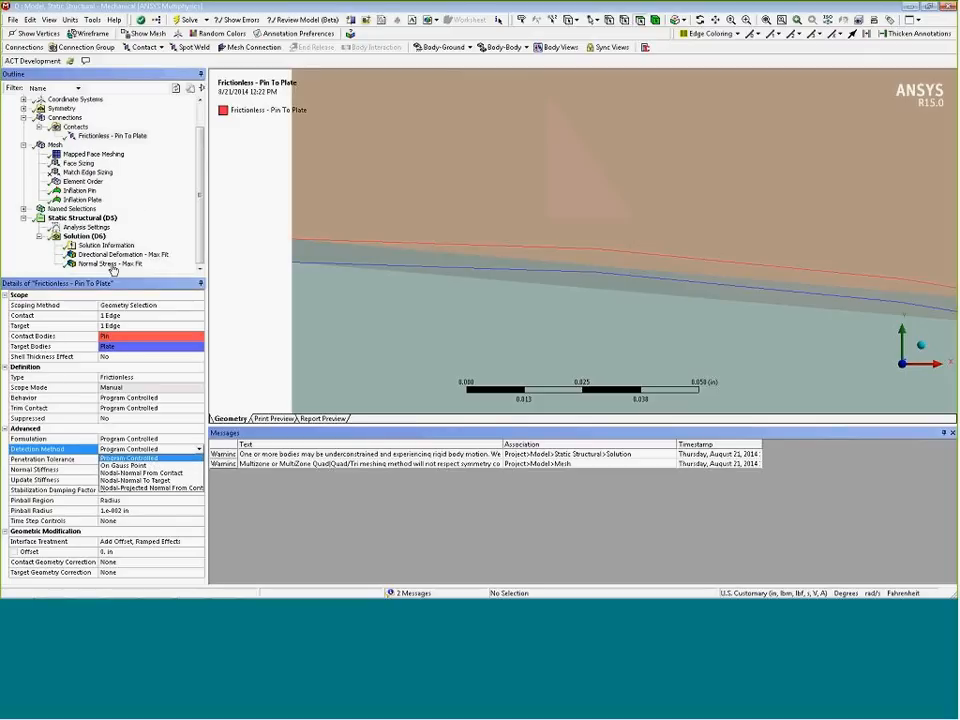
click(112, 264)
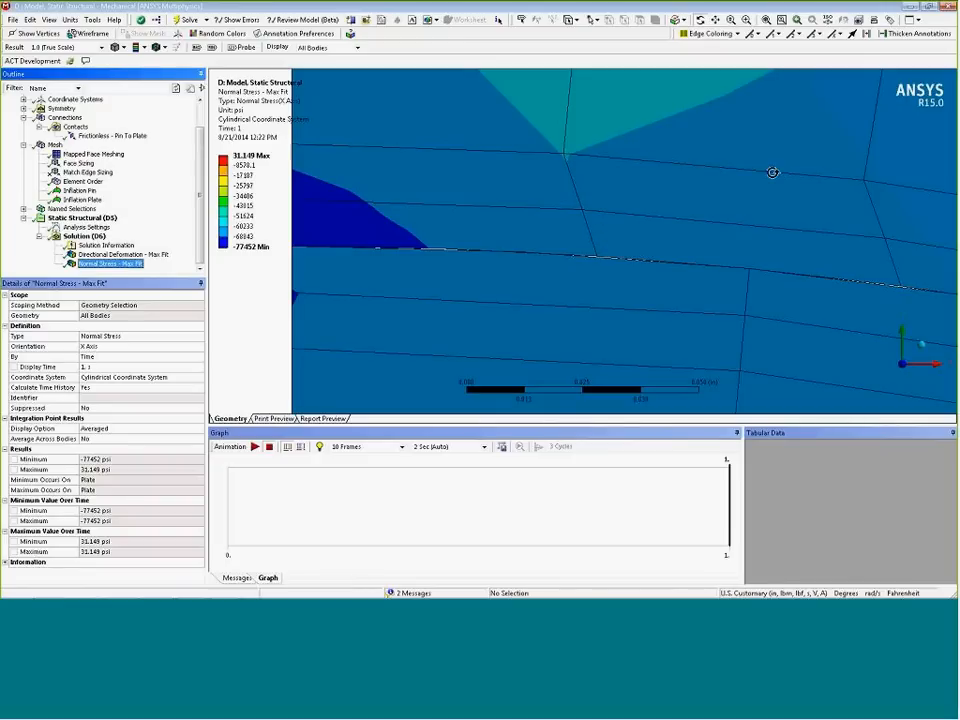
Set the Pin To Plate contact's Detection Method to Nodal-Projected Normal From Contact
click(779, 24)
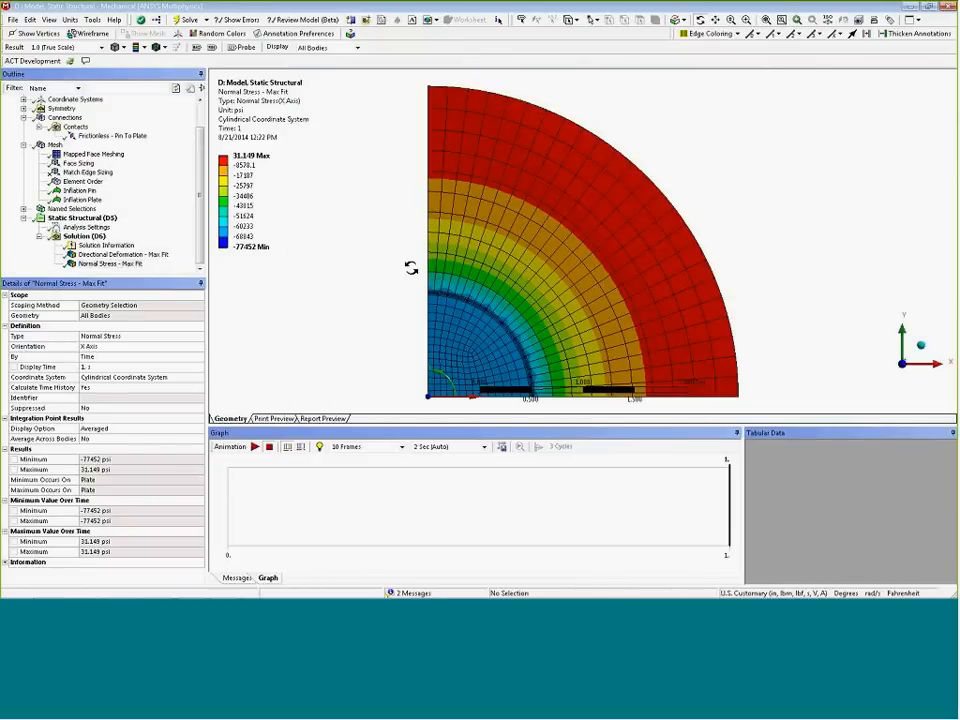
click(113, 136)
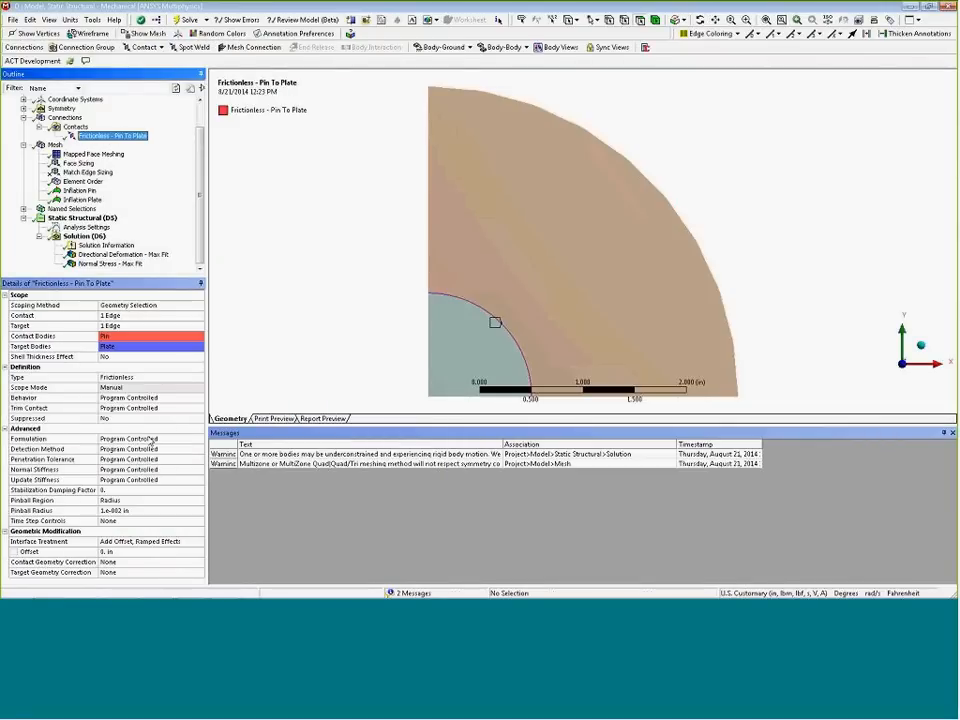
click(152, 450)
click(200, 451)
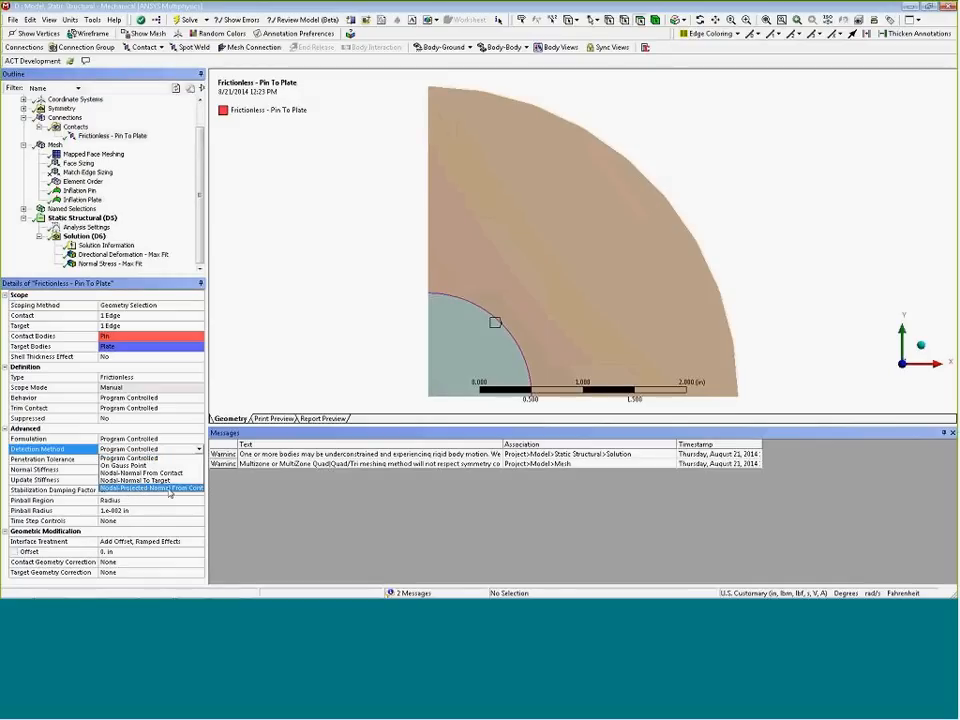
click(170, 489)
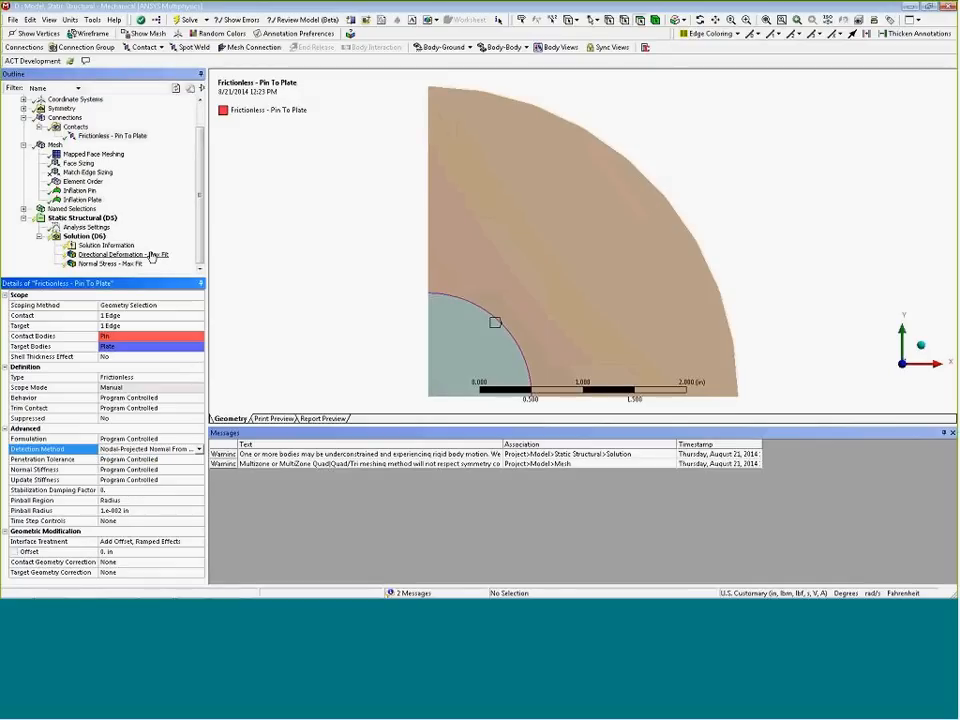
Solve the interference-fit model with the new contact detection setting
right_click(82, 238)
click(117, 260)
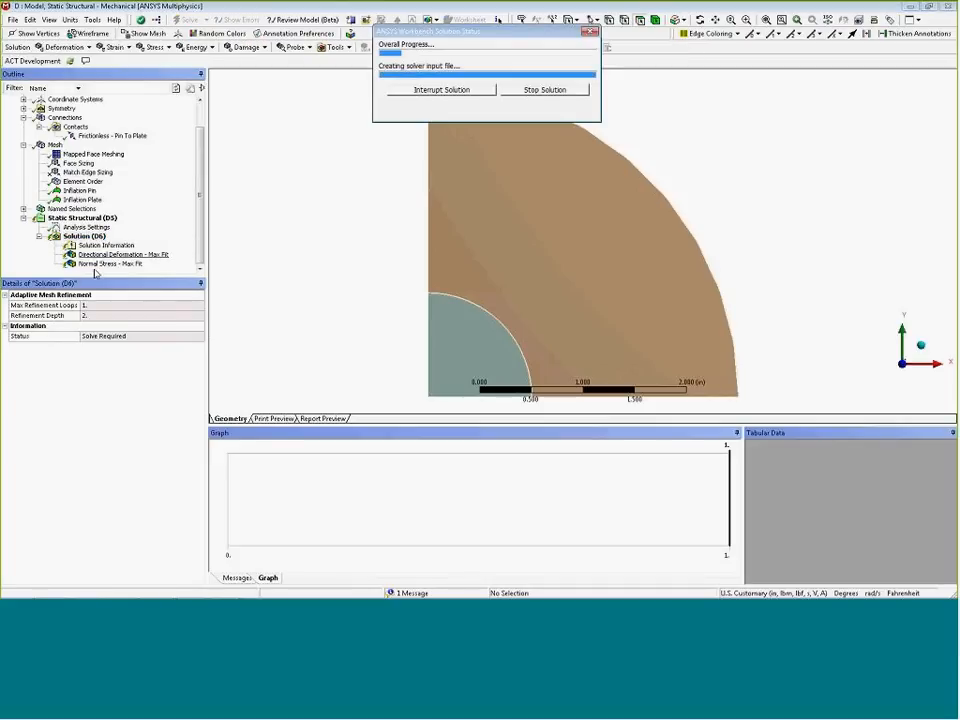
scroll(373, 205, up, 6)
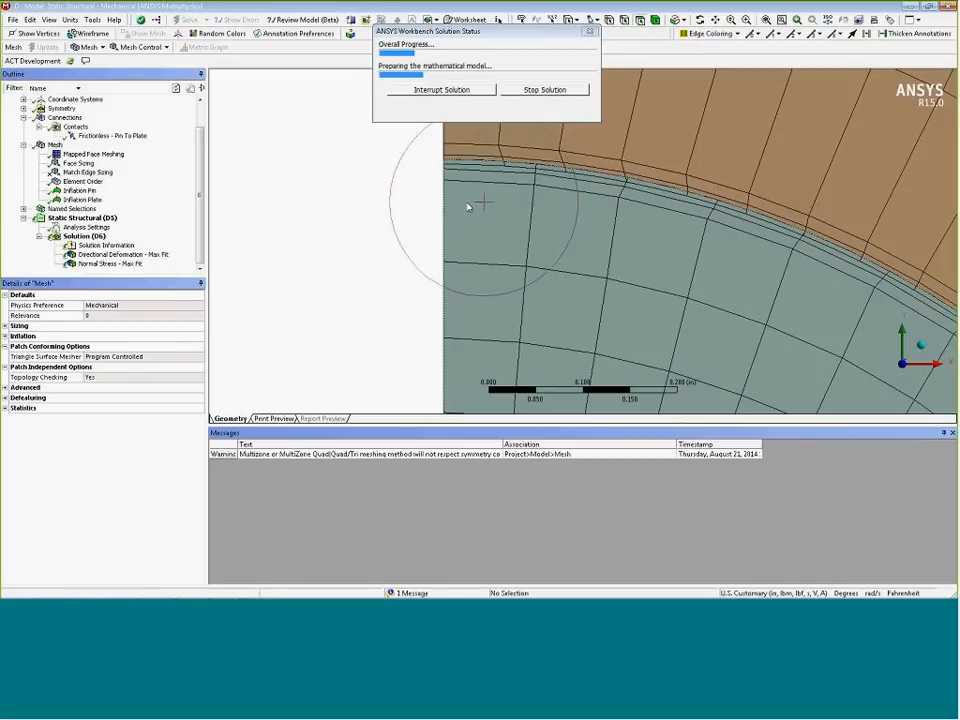
scroll(373, 205, up, 3)
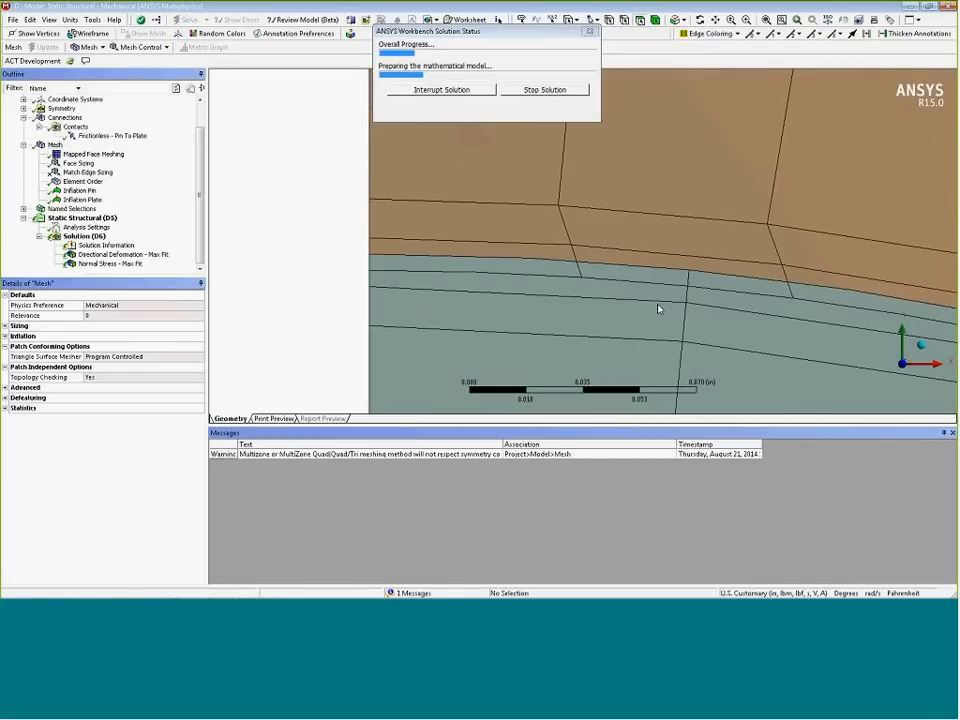
Review the re-solved Normal Stress - Max Fit result over the whole quarter model
click(143, 262)
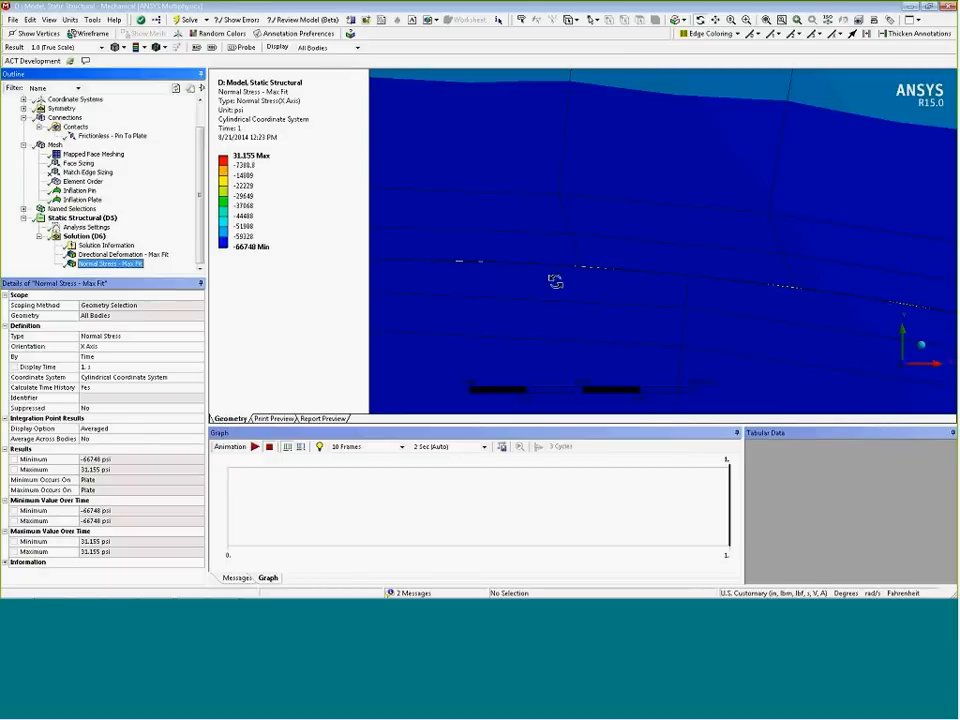
click(766, 20)
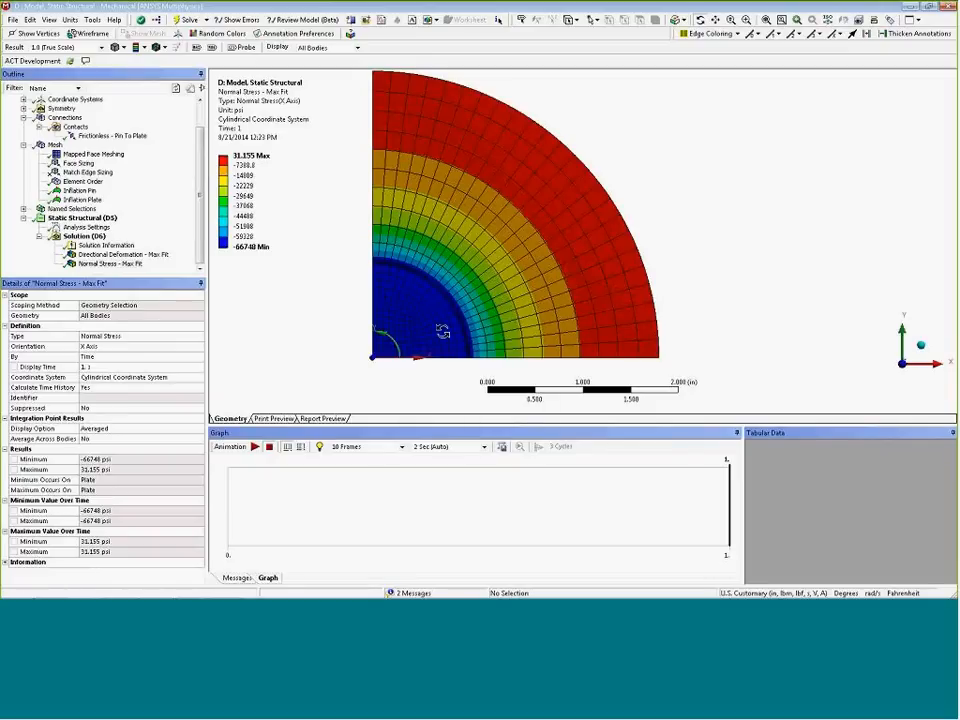
drag(442, 331, 397, 322)
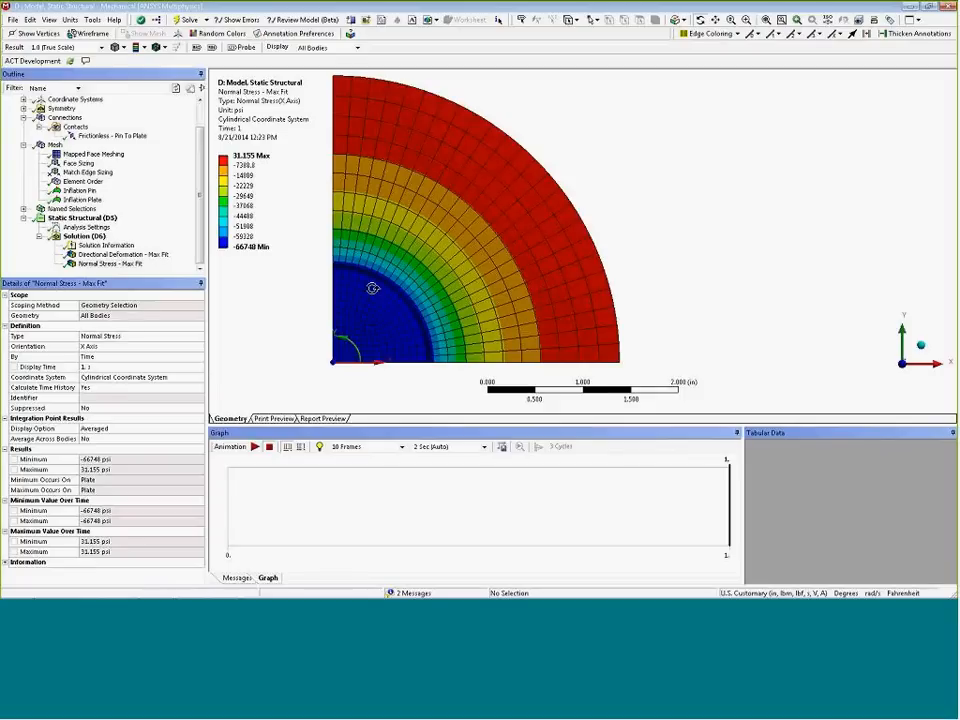
Switch to the PowerPoint slide show and advance to the Maximum Fit results comparison slide
mouse_move(192, 597)
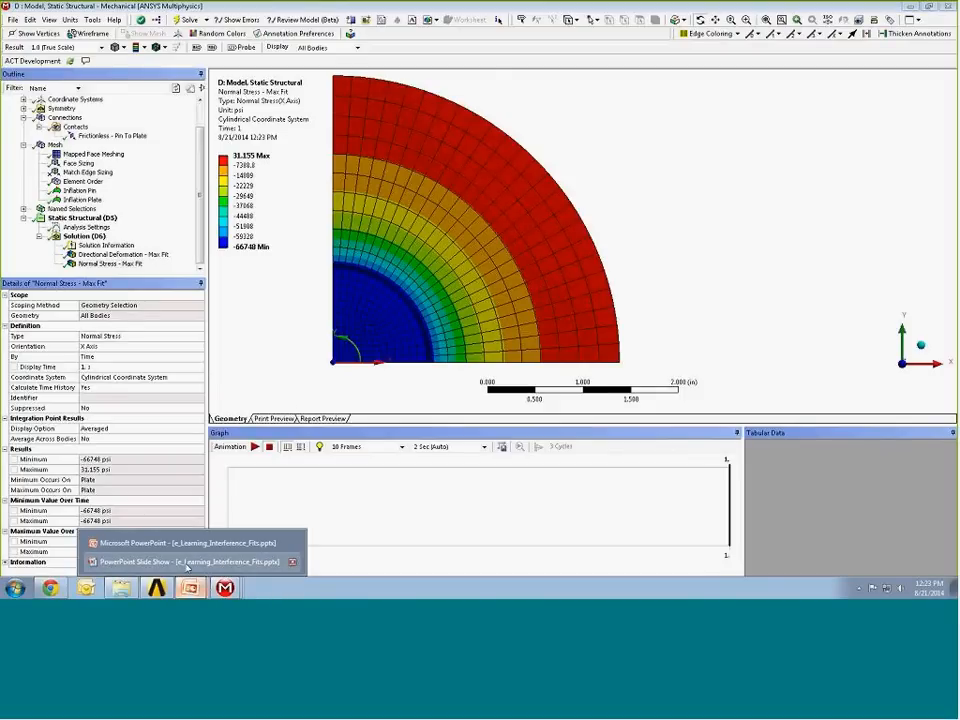
click(187, 562)
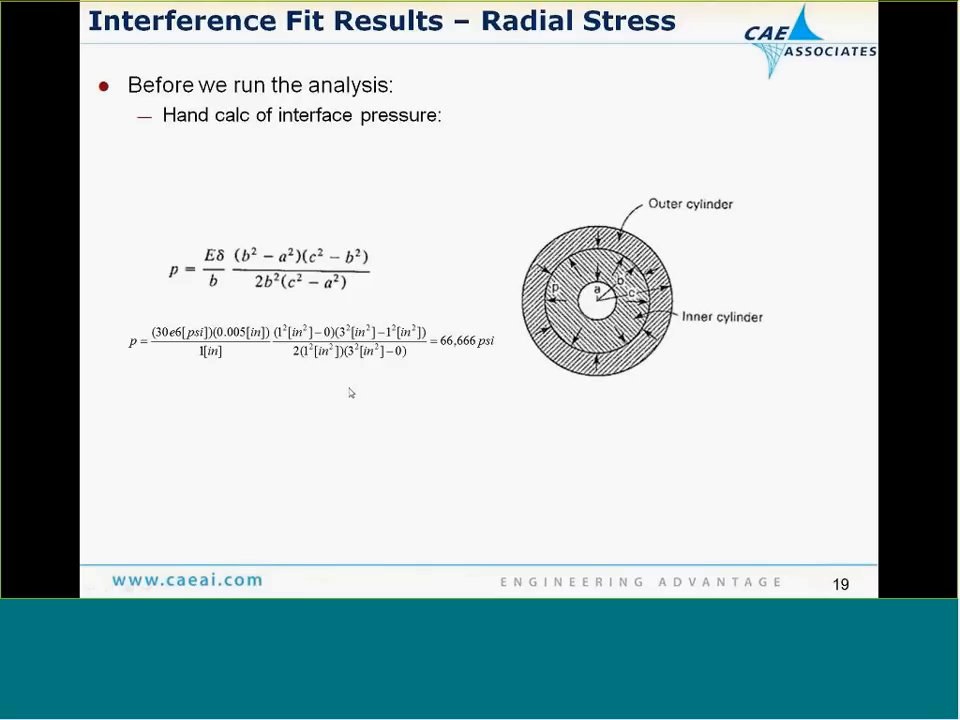
click(393, 331)
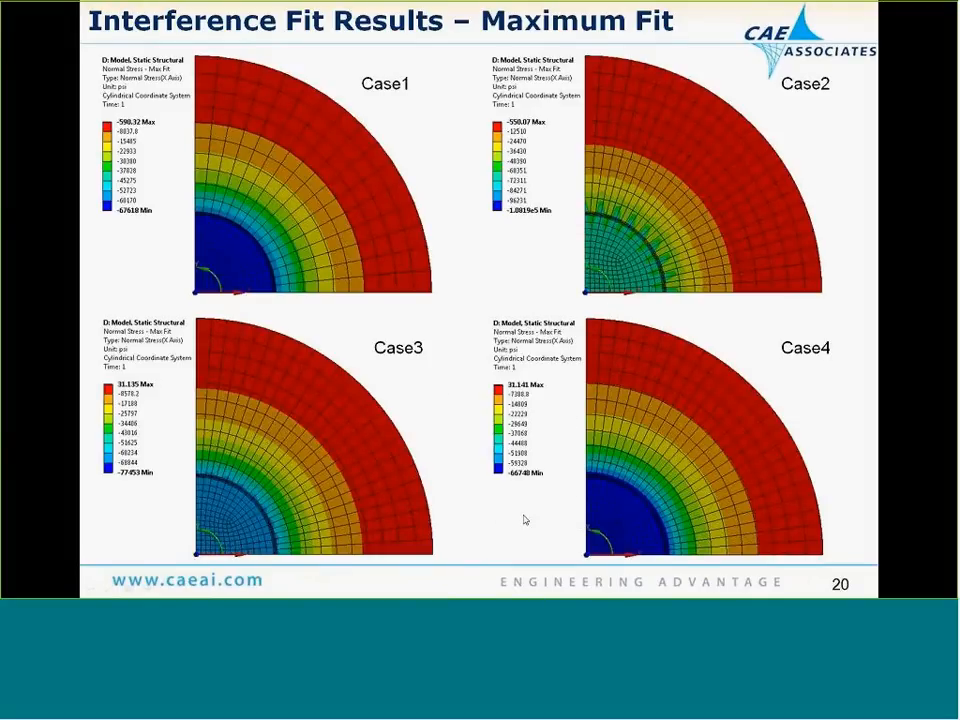
Switch to the B: Penetration Mechanical session and display the O-ring model's mesh
key(alt+Tab)
key(super)
click(225, 588)
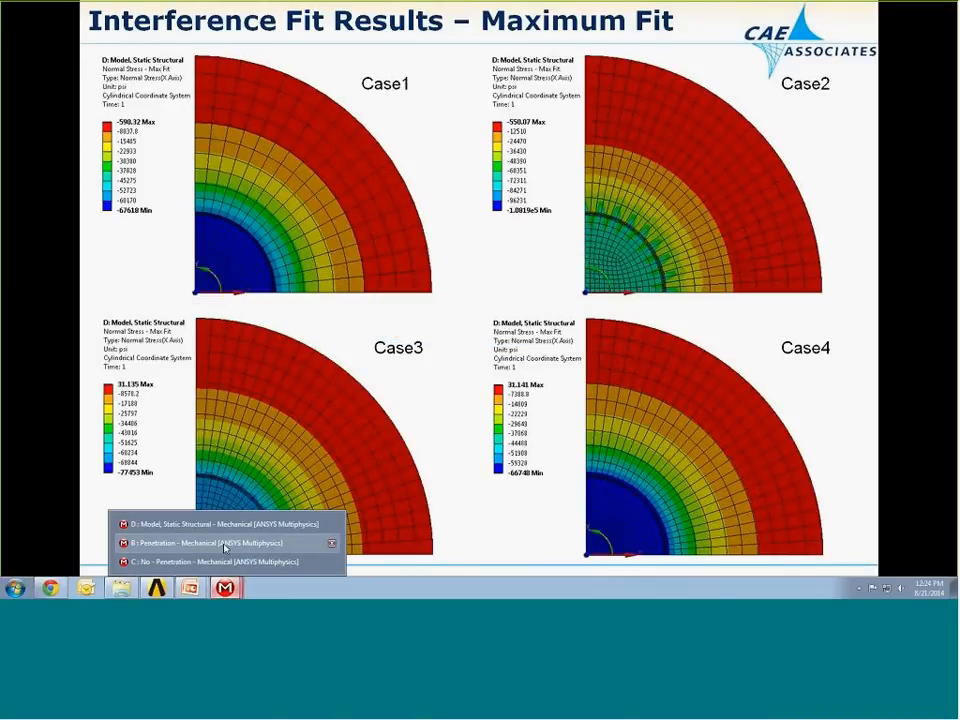
click(225, 541)
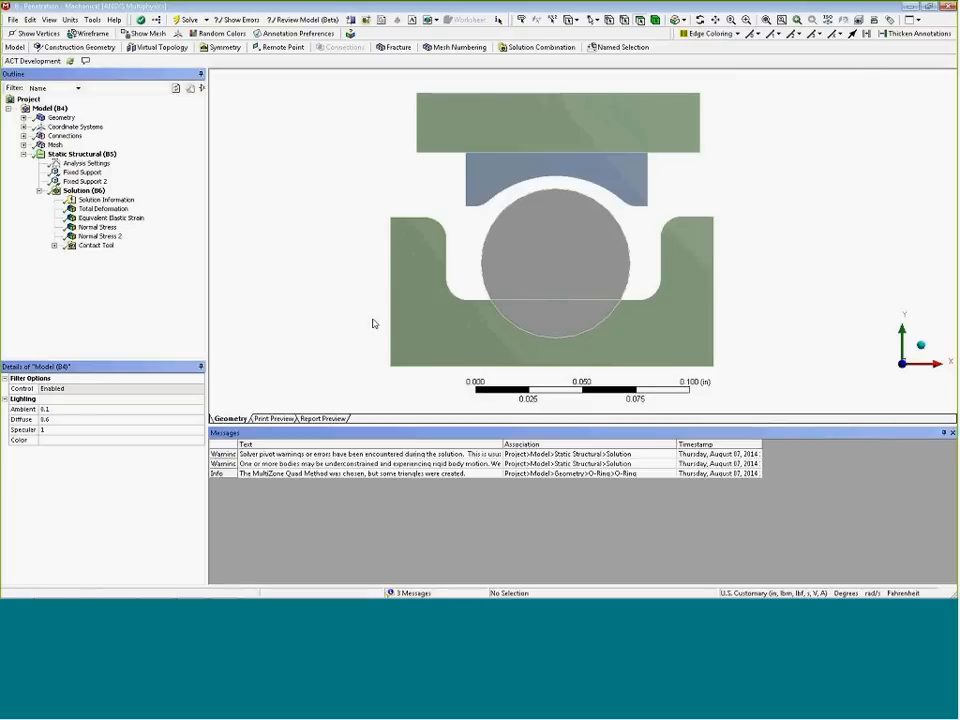
drag(411, 426, 411, 462)
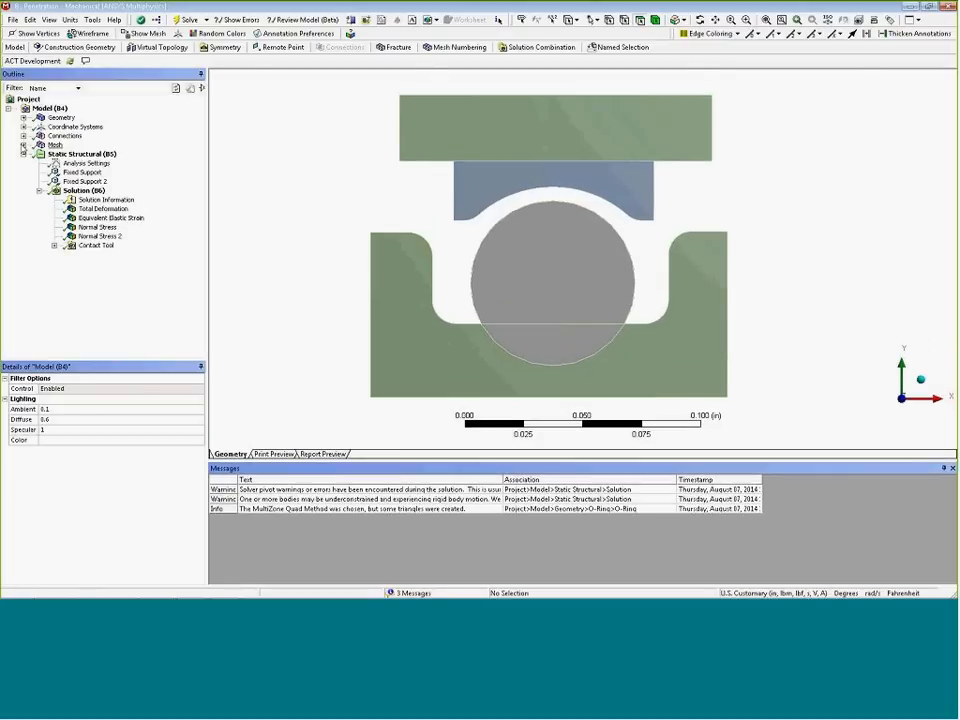
click(23, 145)
click(54, 146)
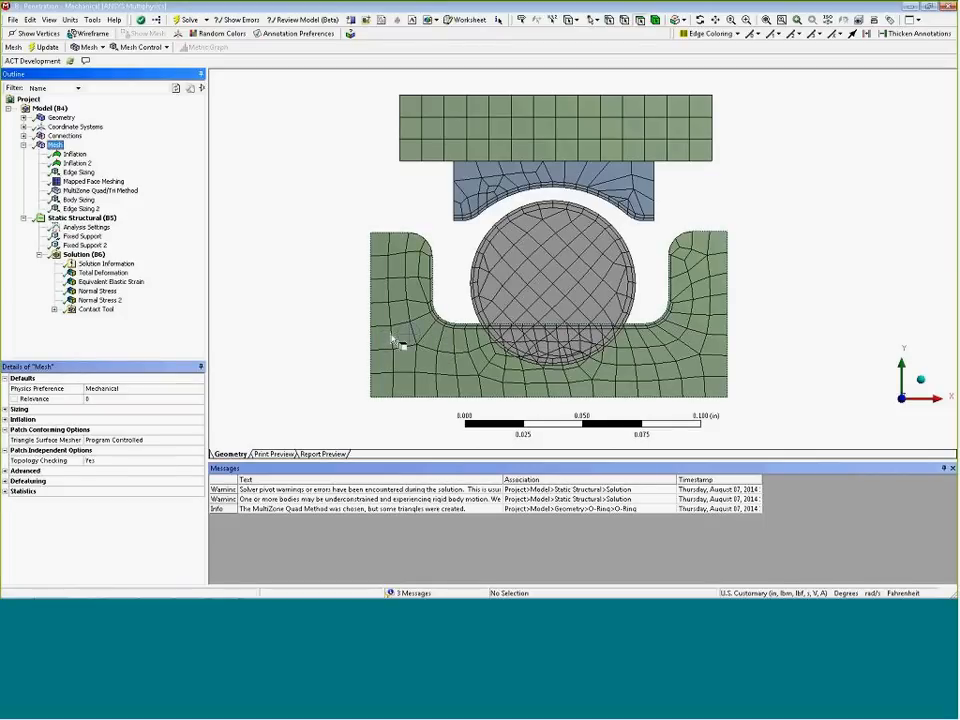
drag(446, 461, 449, 500)
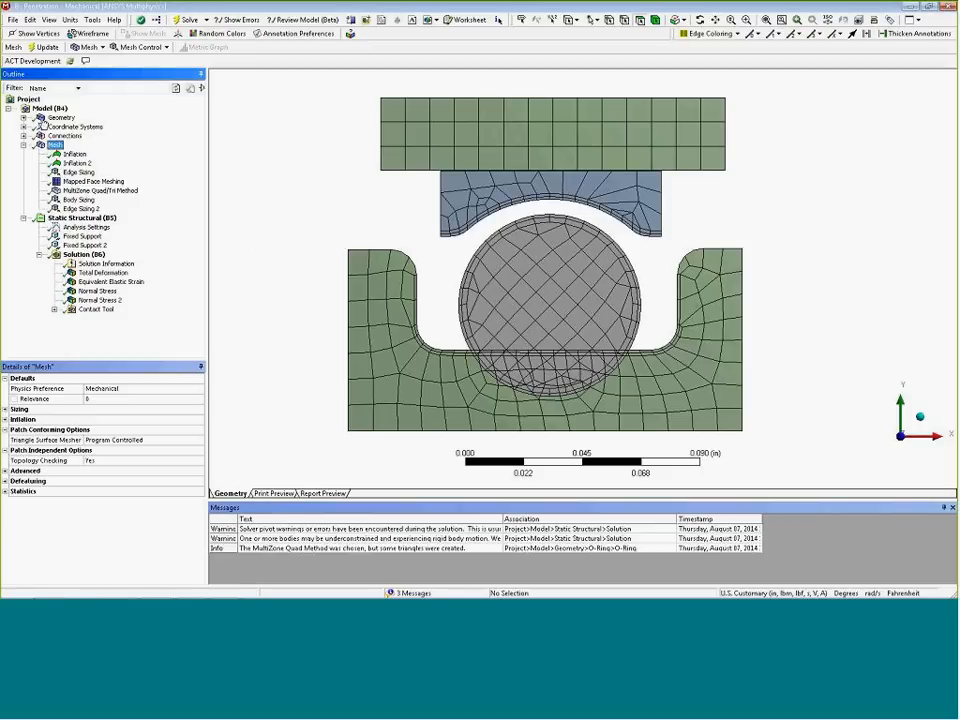
Inspect the settings of the Frictional - O-Ring To Case contact
click(23, 135)
click(39, 145)
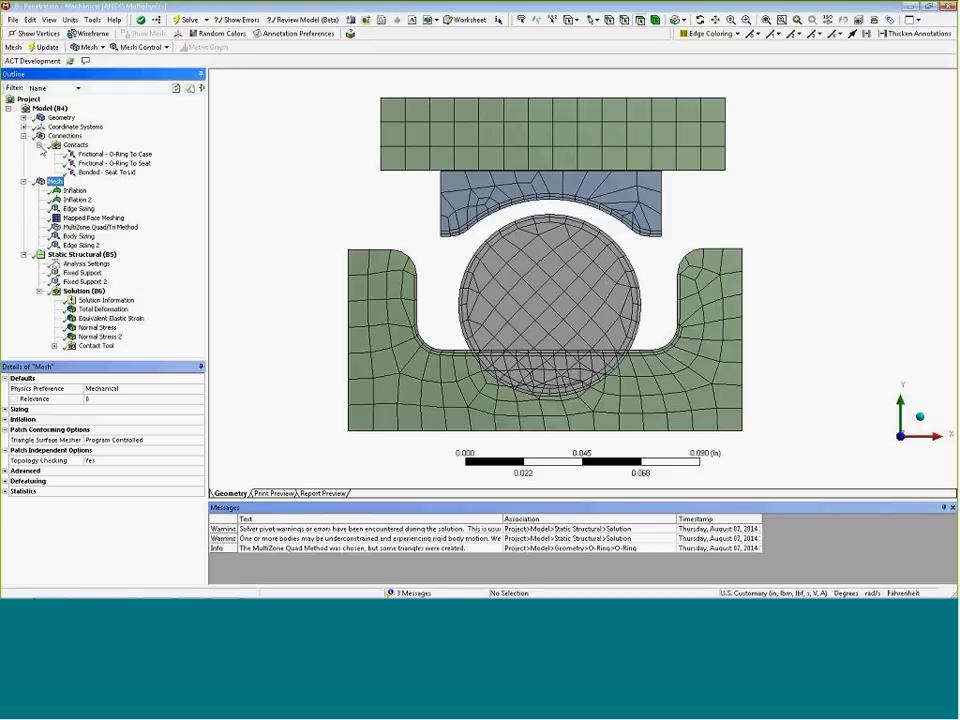
click(100, 155)
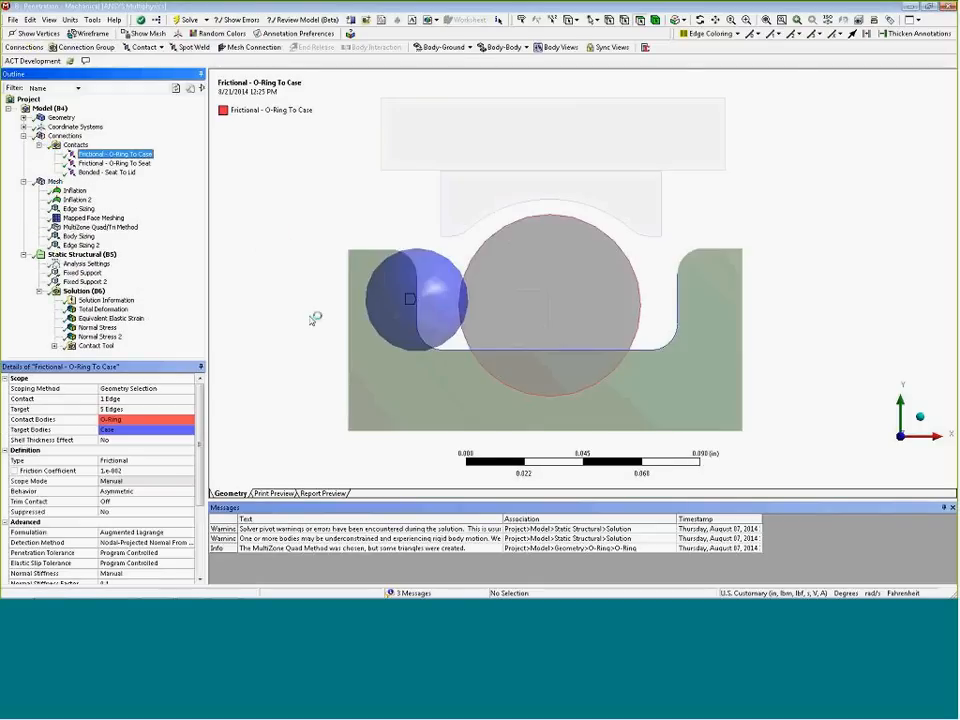
drag(162, 257, 162, 200)
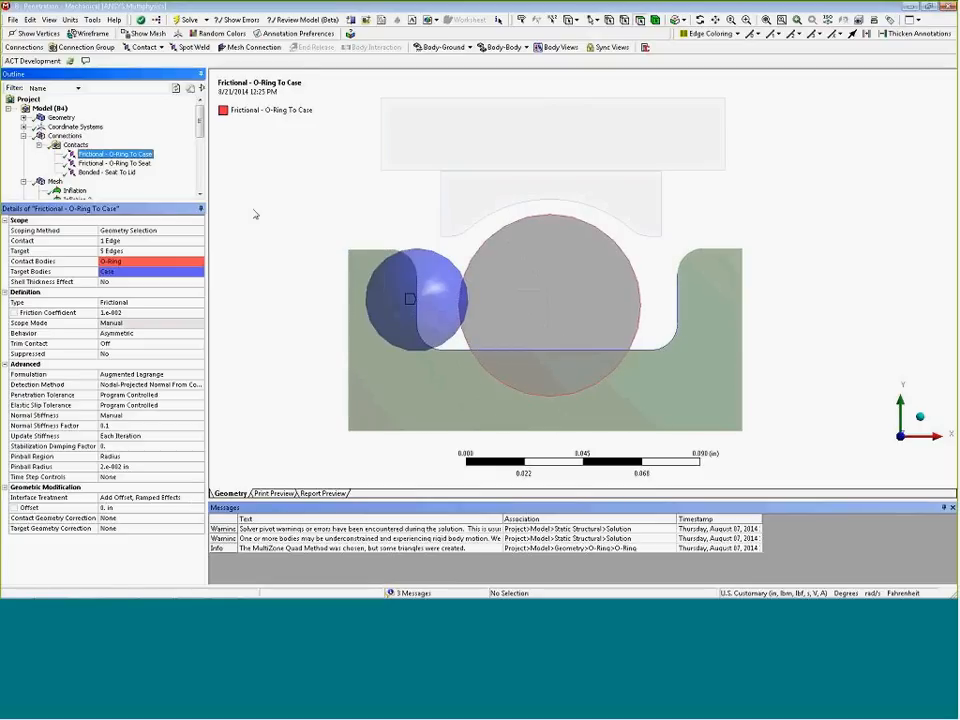
drag(161, 203, 161, 365)
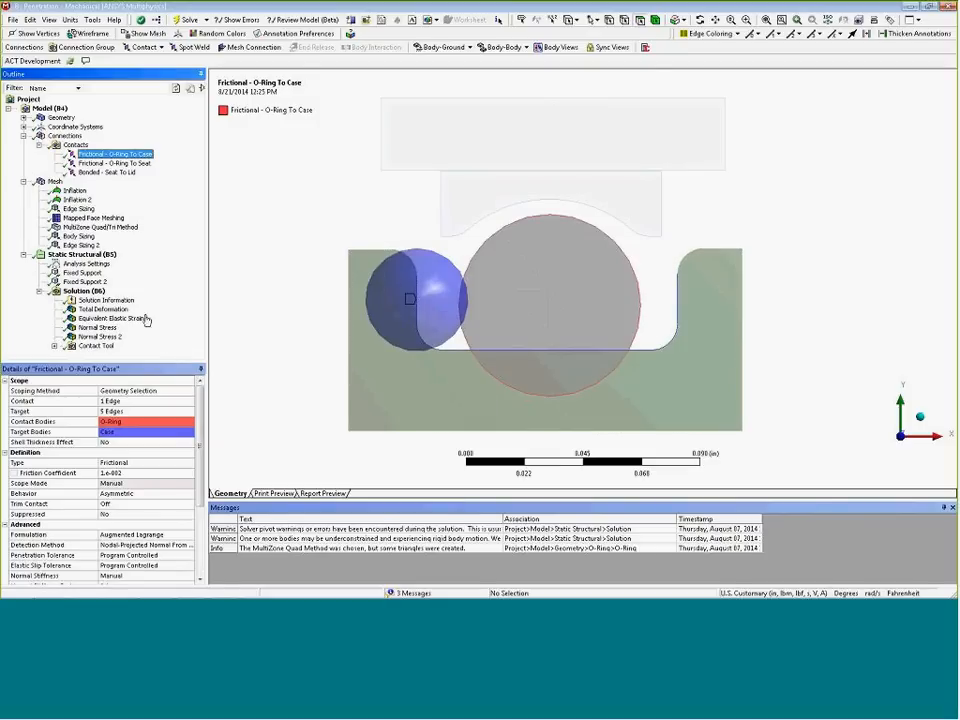
Animate the O-ring model's Total Deformation result with a 4 Sec duration
click(101, 310)
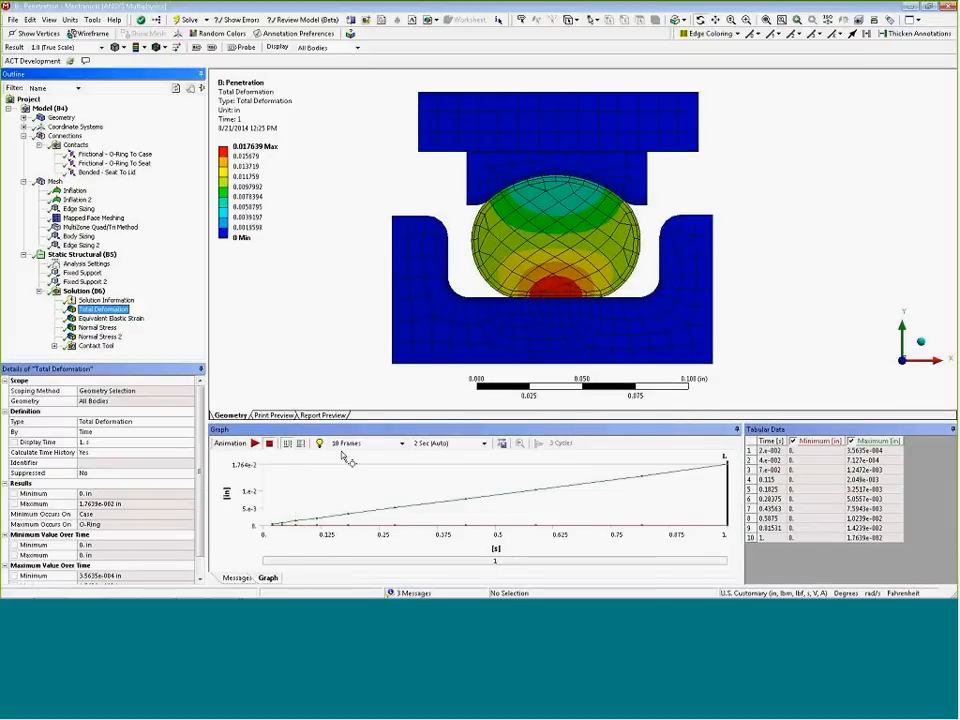
click(484, 443)
click(439, 491)
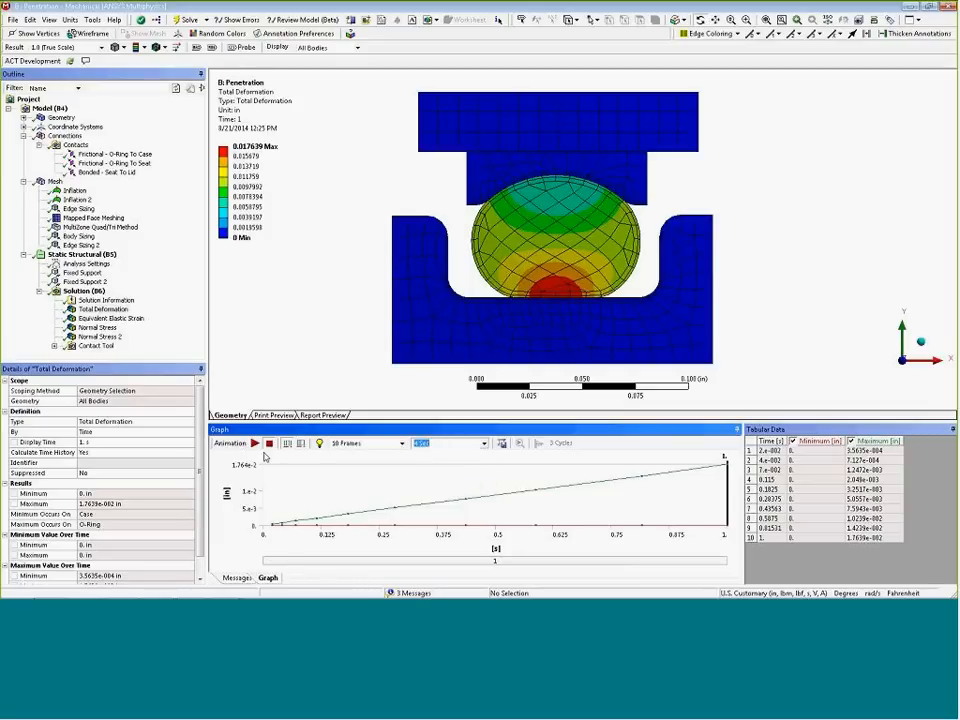
click(255, 443)
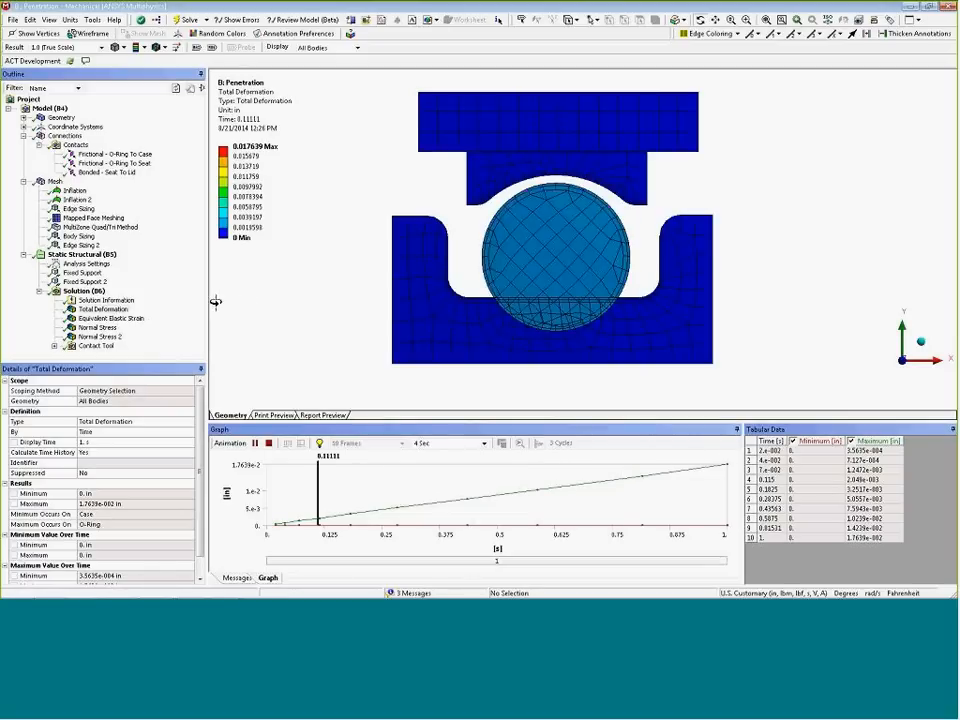
click(86, 291)
click(103, 309)
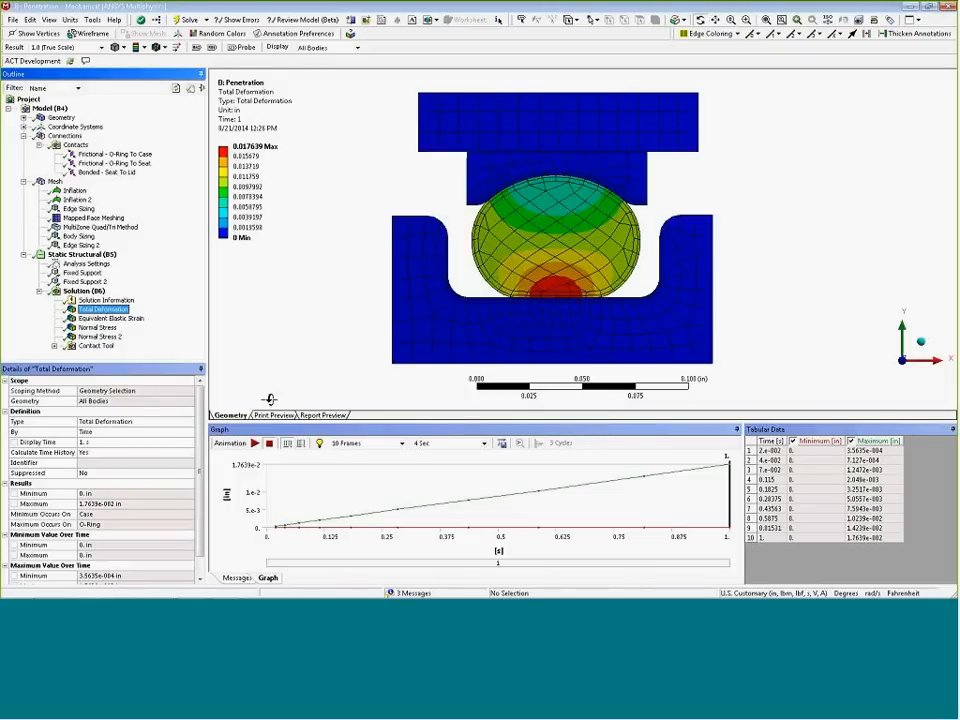
Switch to the C: No - Penetration Mechanical session and display its mesh
click(226, 592)
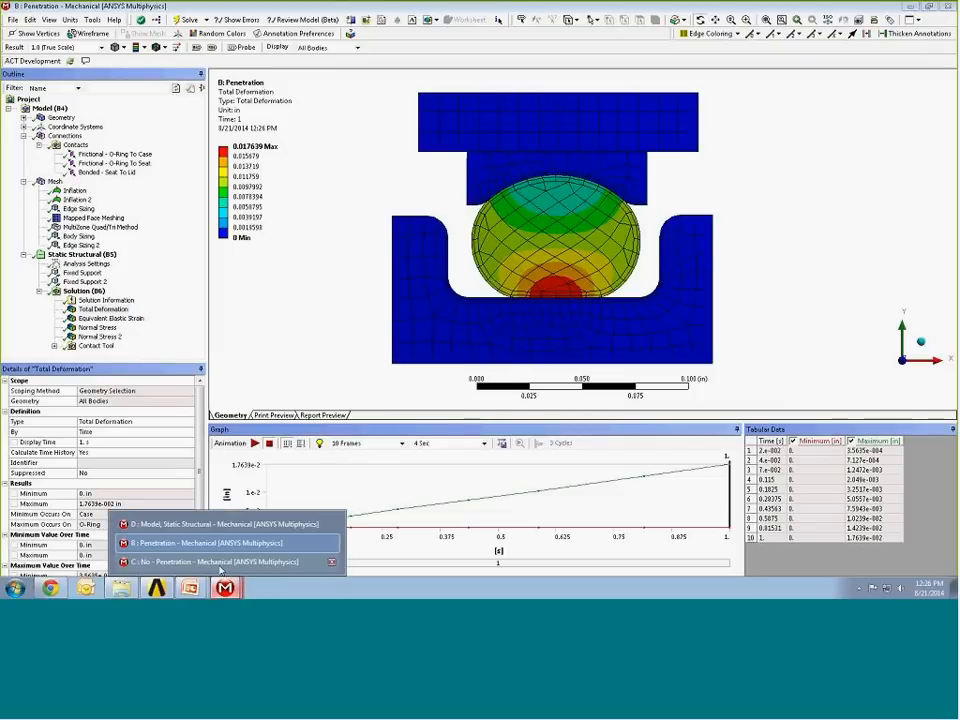
click(221, 565)
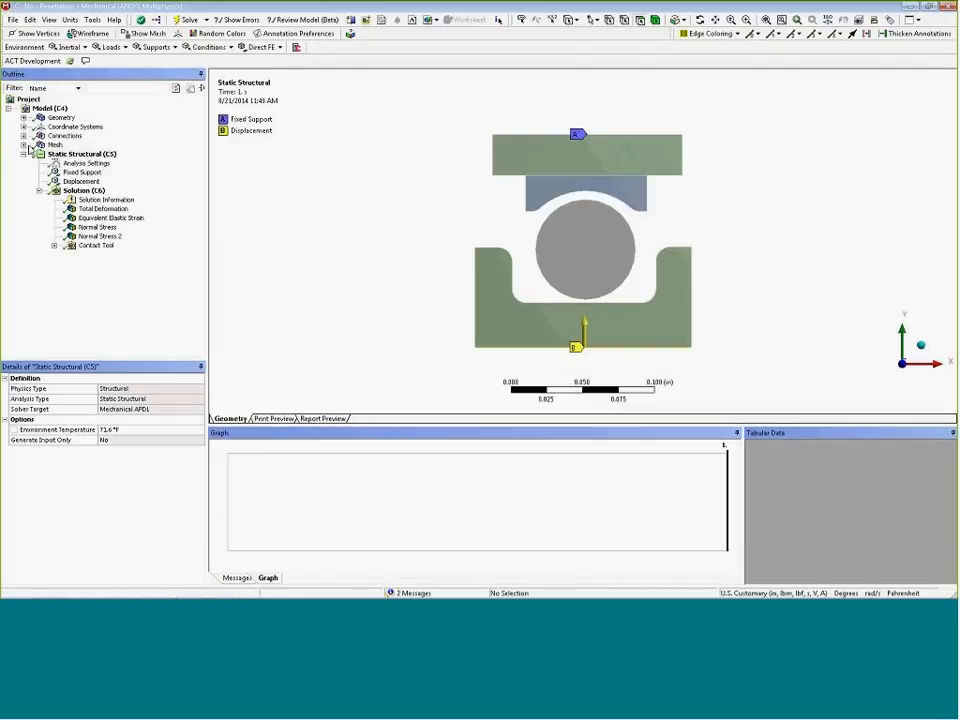
click(24, 145)
click(54, 146)
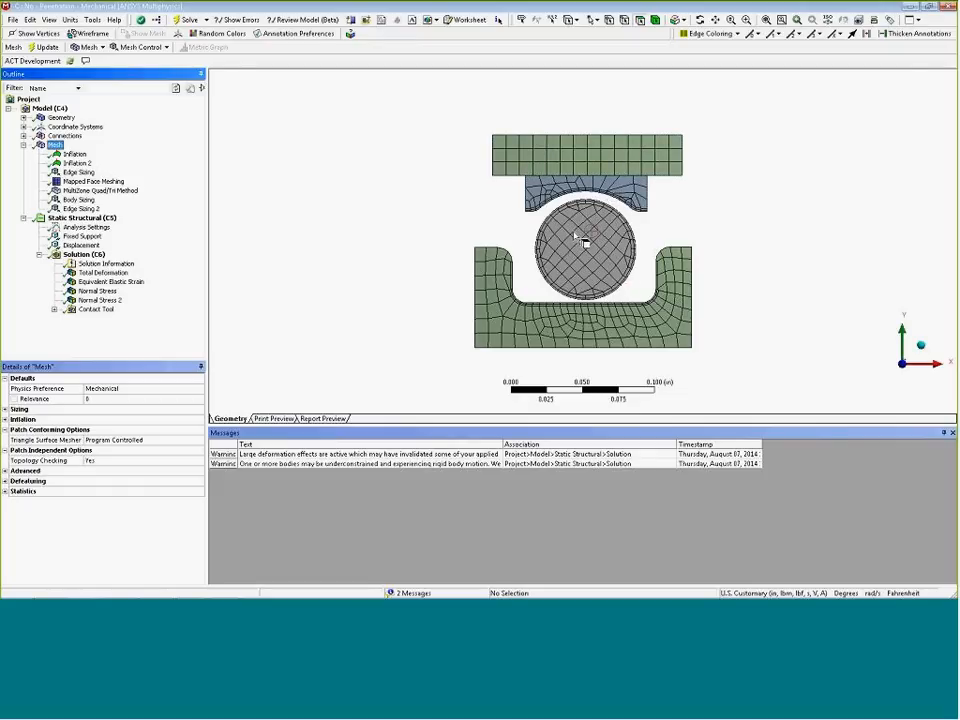
Animate the No - Penetration model's Total Deformation result with a 4 Sec duration
click(95, 275)
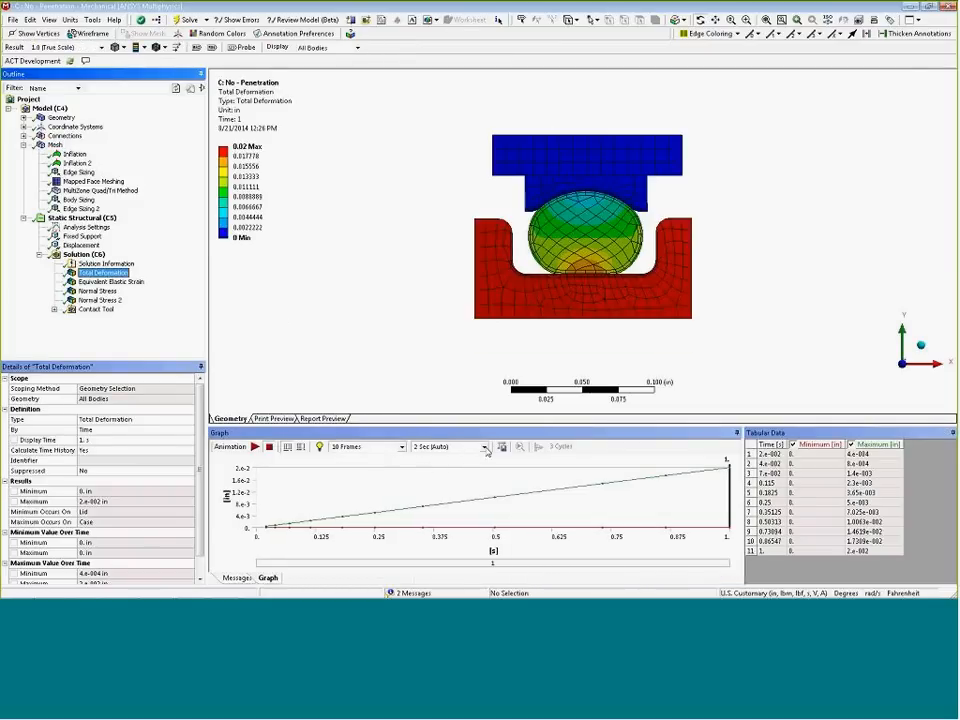
click(484, 446)
click(447, 489)
click(255, 446)
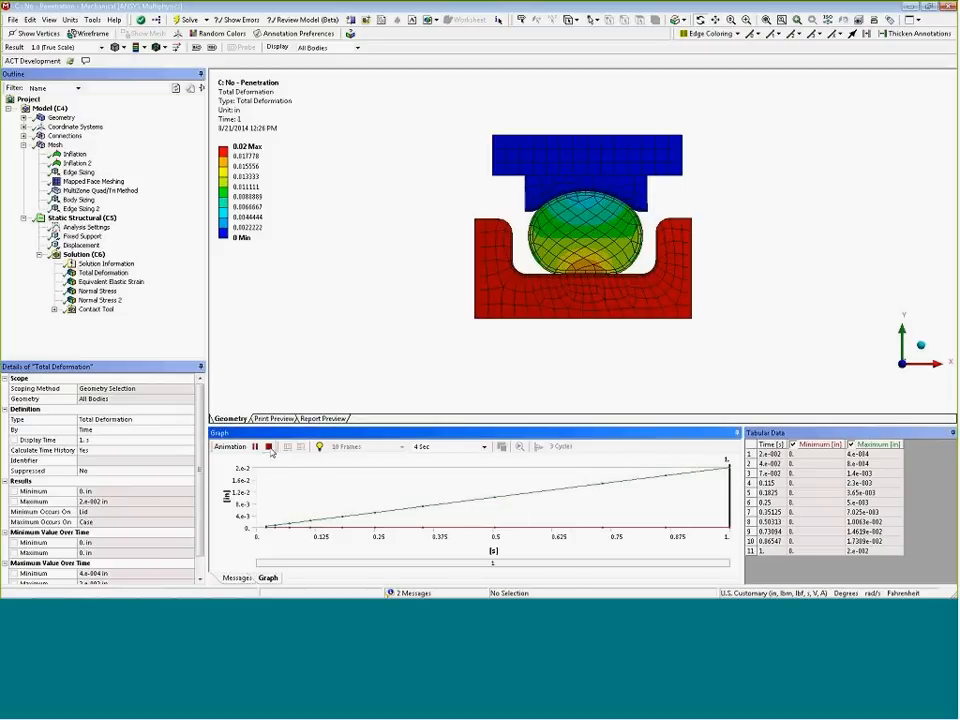
click(269, 447)
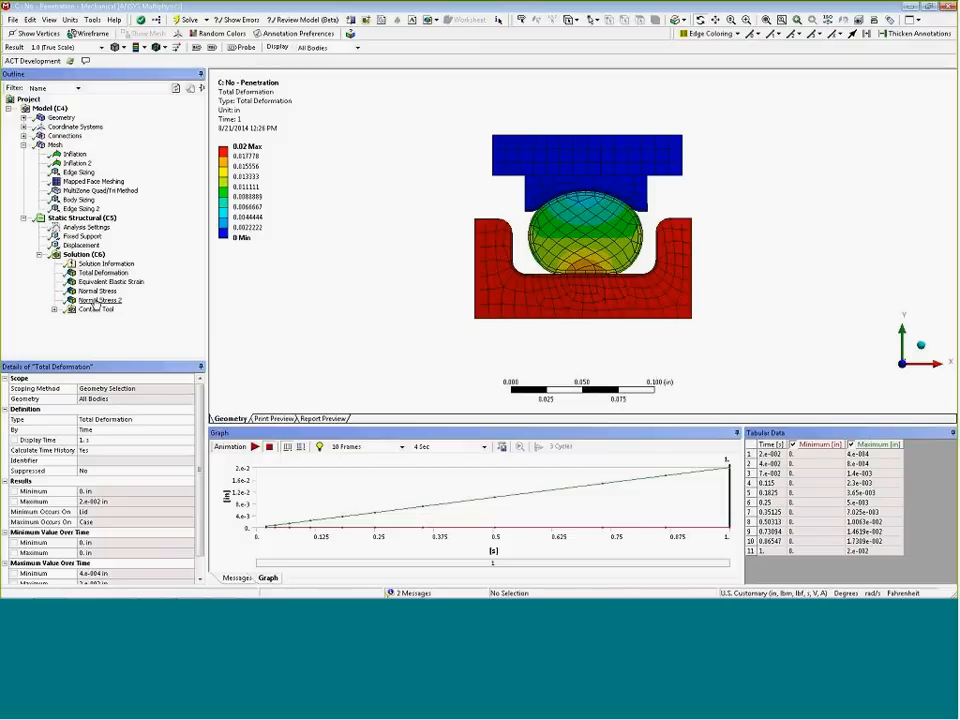
Compare the Normal Stress 2 result in the No - Penetration and Penetration models
click(97, 300)
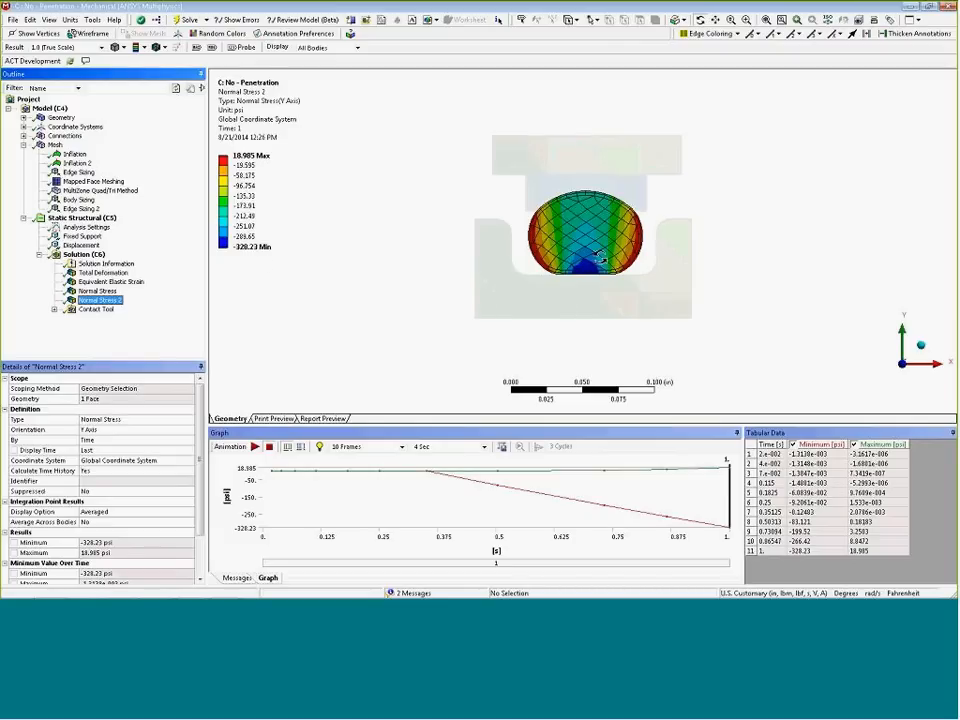
click(224, 588)
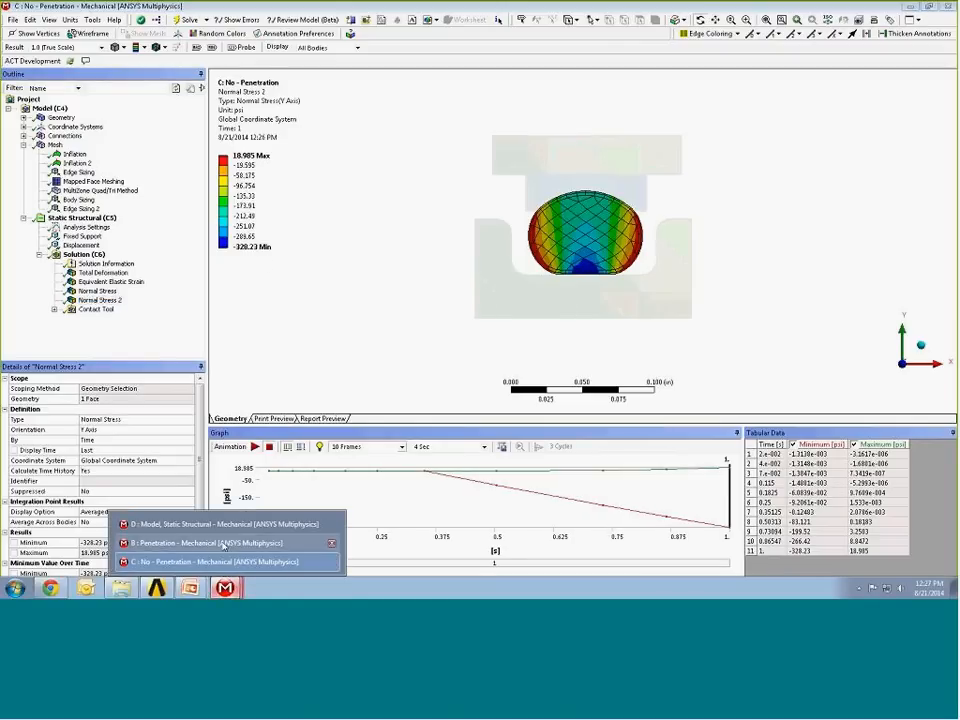
click(224, 543)
click(96, 337)
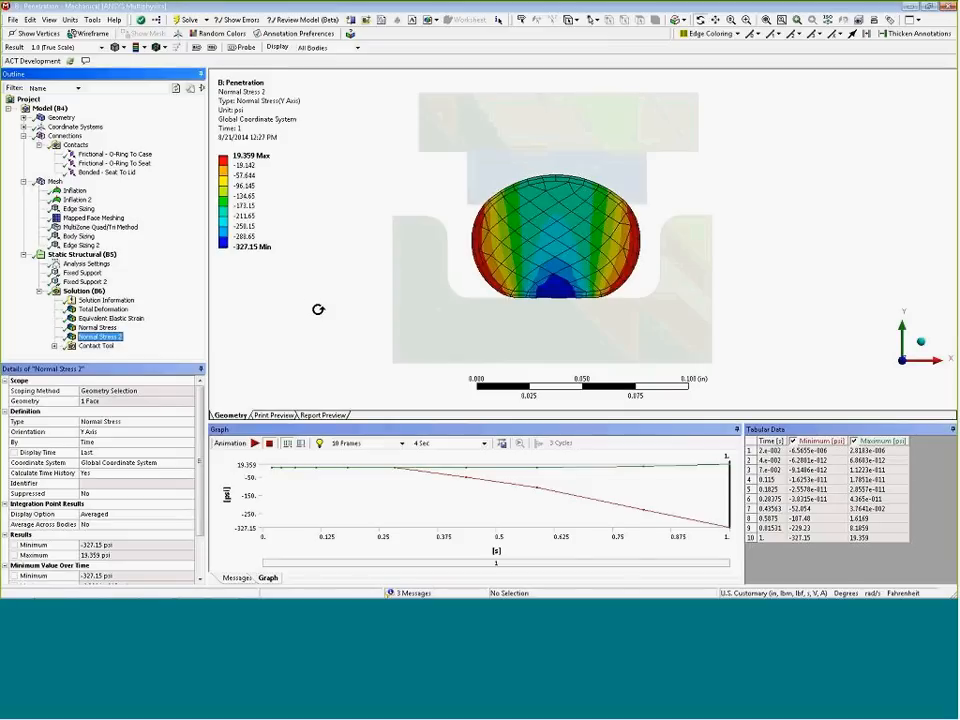
Compare the Solution Information force convergence graphs of the Penetration and No - Penetration models
click(102, 303)
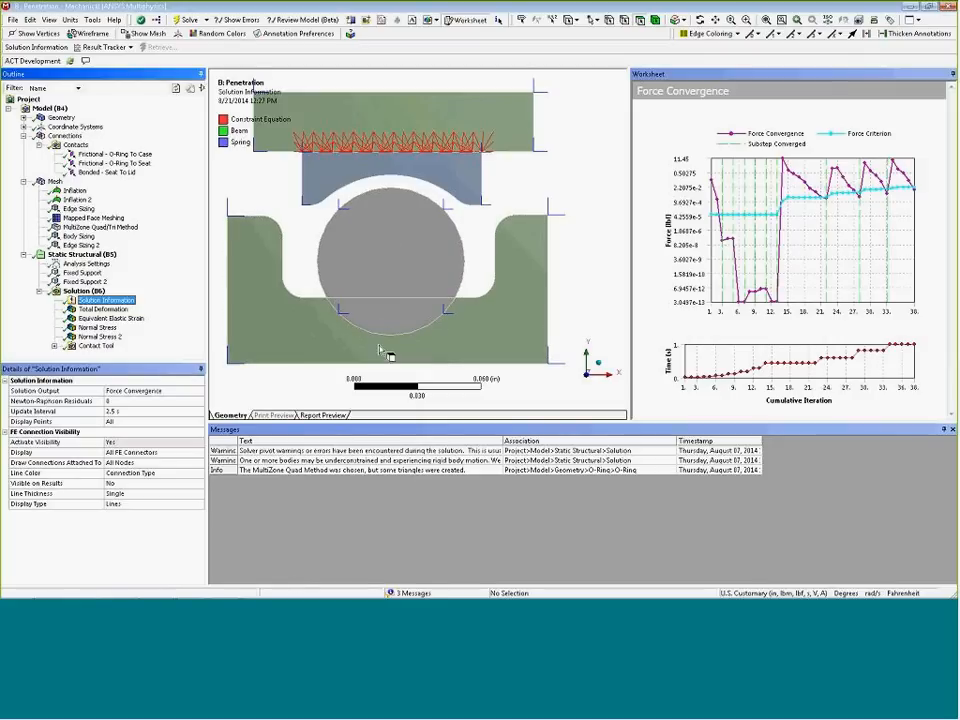
click(227, 588)
click(227, 563)
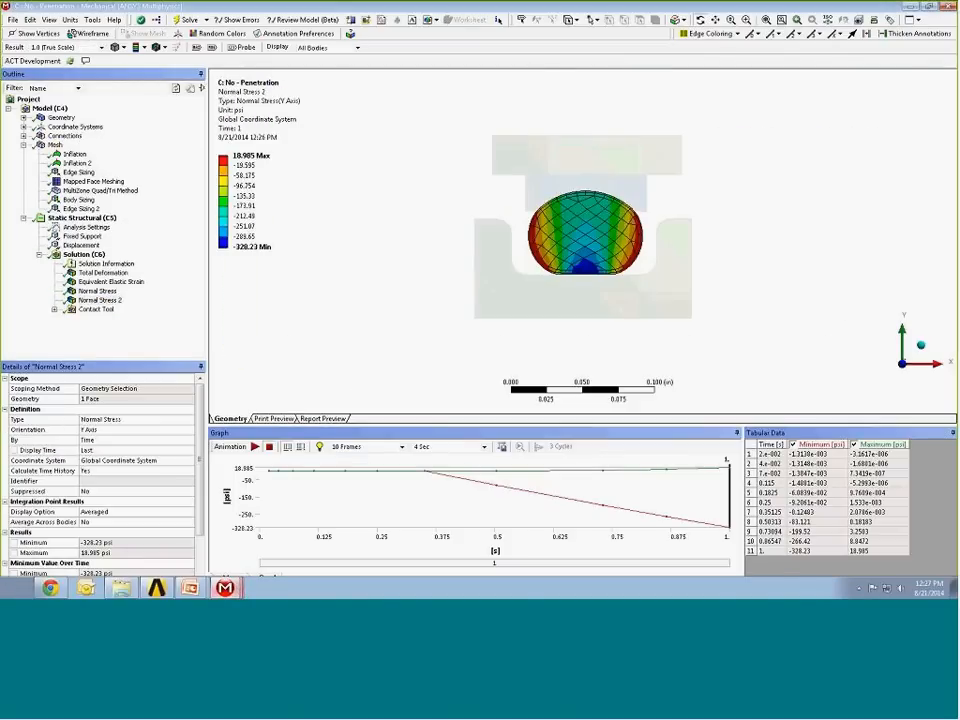
click(106, 263)
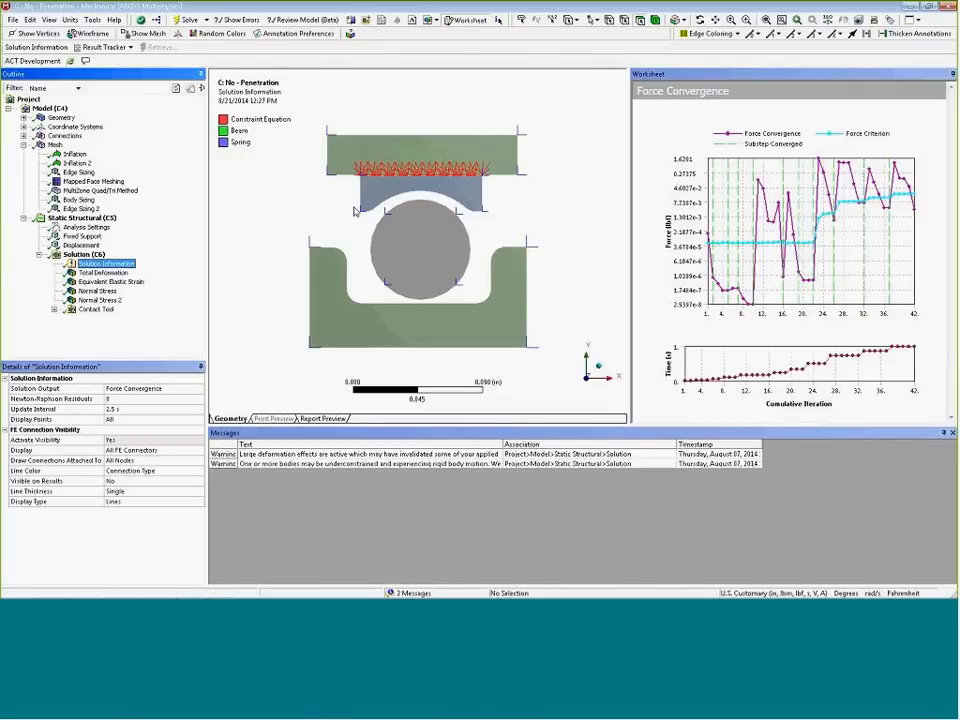
Display the No - Penetration model's mesh and enlarge the graphics area for a closer view
click(54, 145)
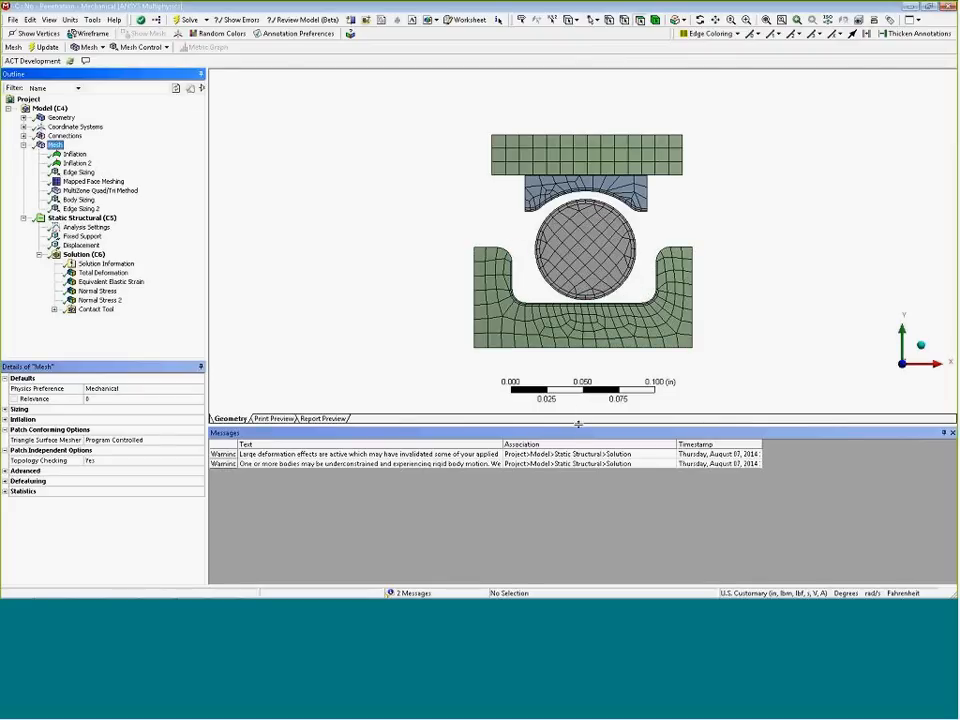
drag(580, 429, 580, 490)
ctrl+middle_drag(583, 385, 477, 321)
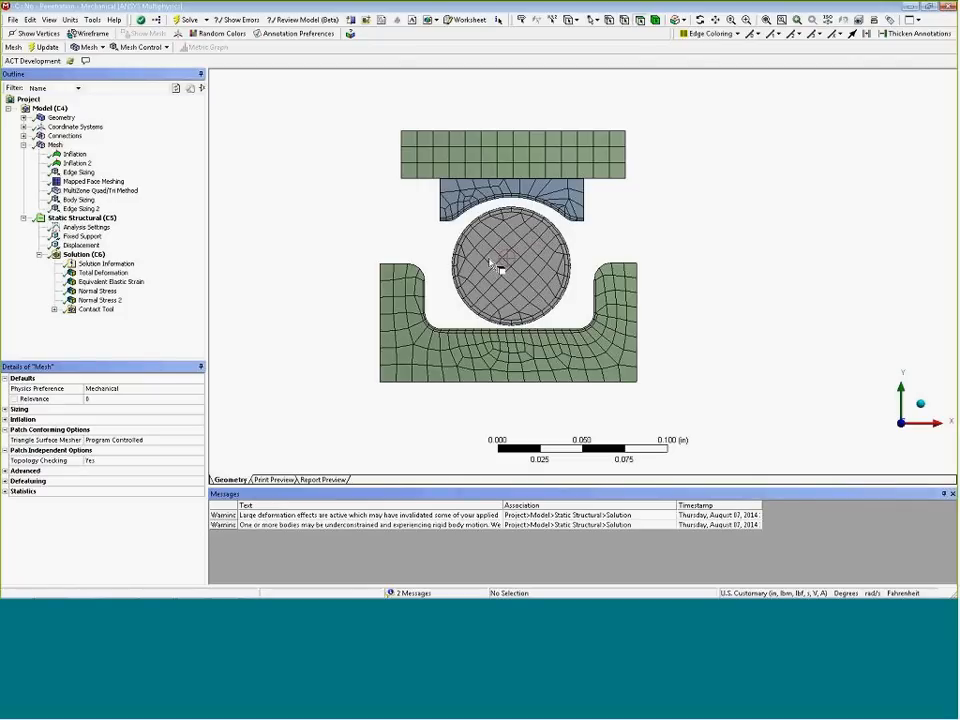
Review the settings of the Frictional - O-Ring To Case contact in the No - Penetration model
click(23, 136)
click(38, 145)
click(113, 154)
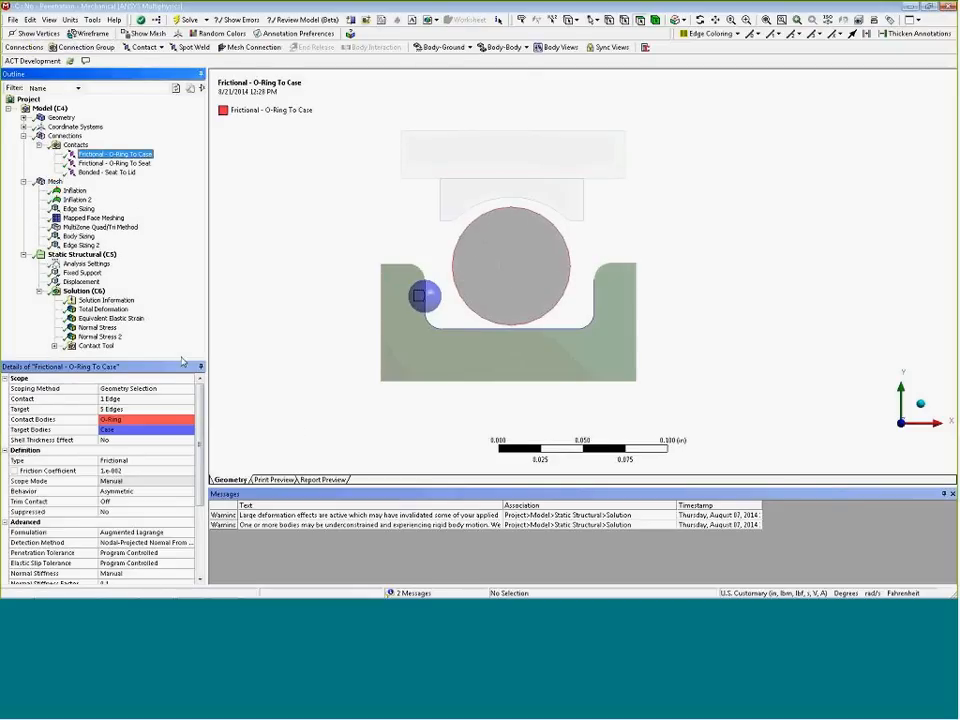
drag(180, 358, 182, 270)
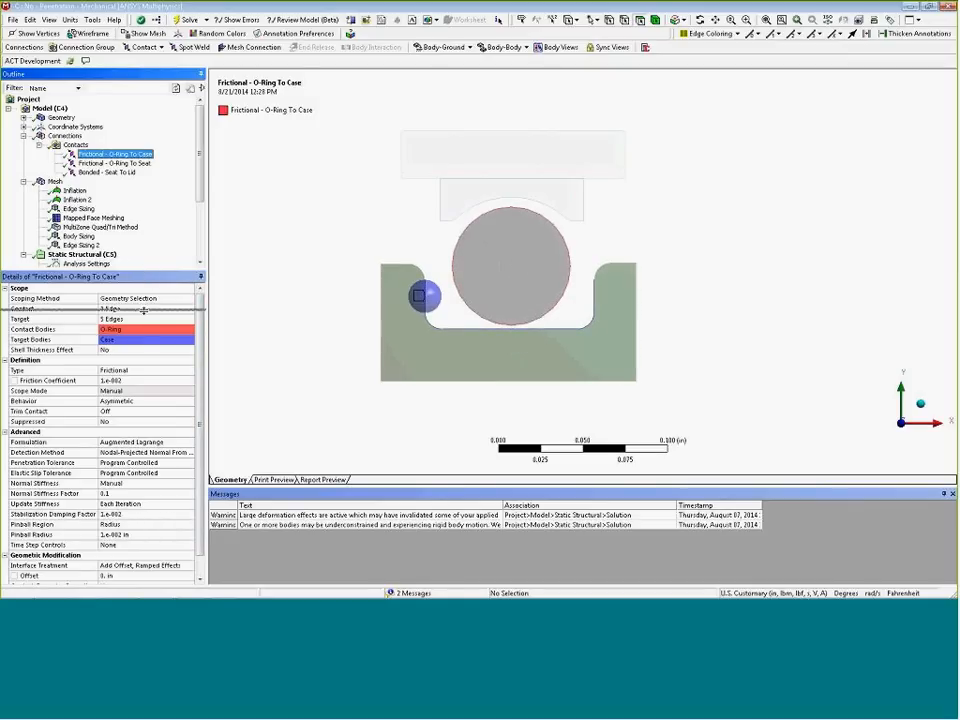
drag(143, 270, 143, 333)
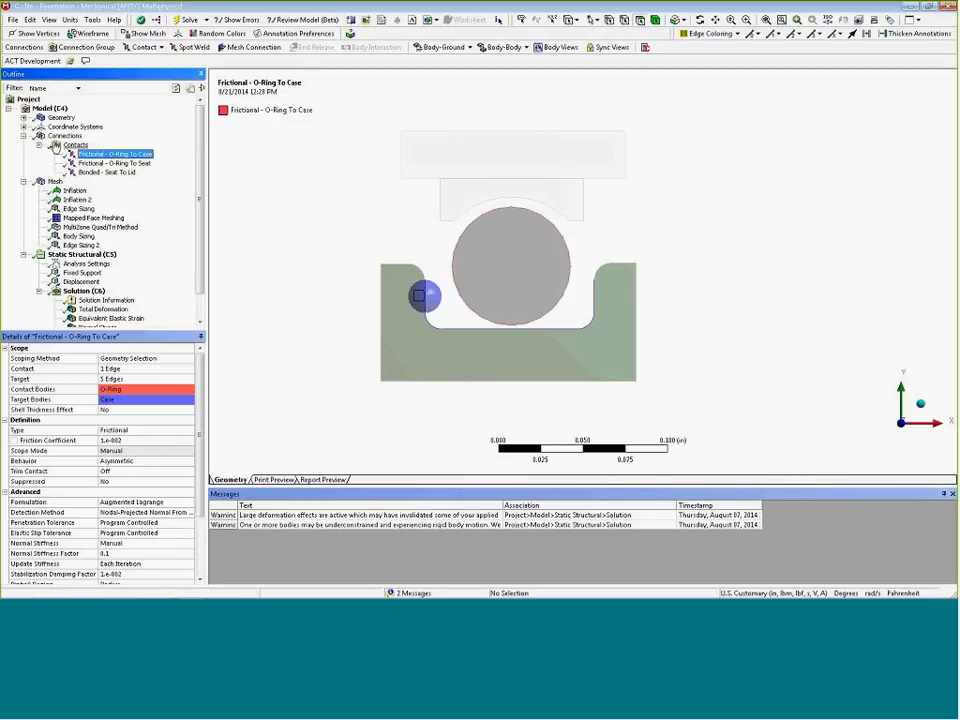
View the Contact Tool's Pressure and Penetration results for the No - Penetration model
click(24, 136)
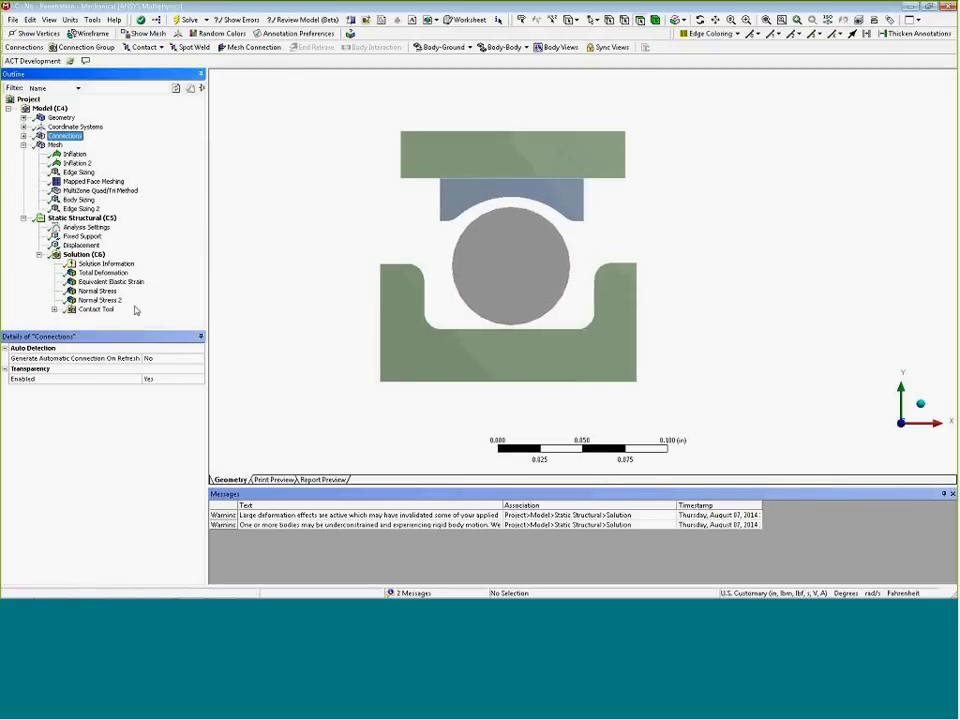
click(54, 310)
click(100, 291)
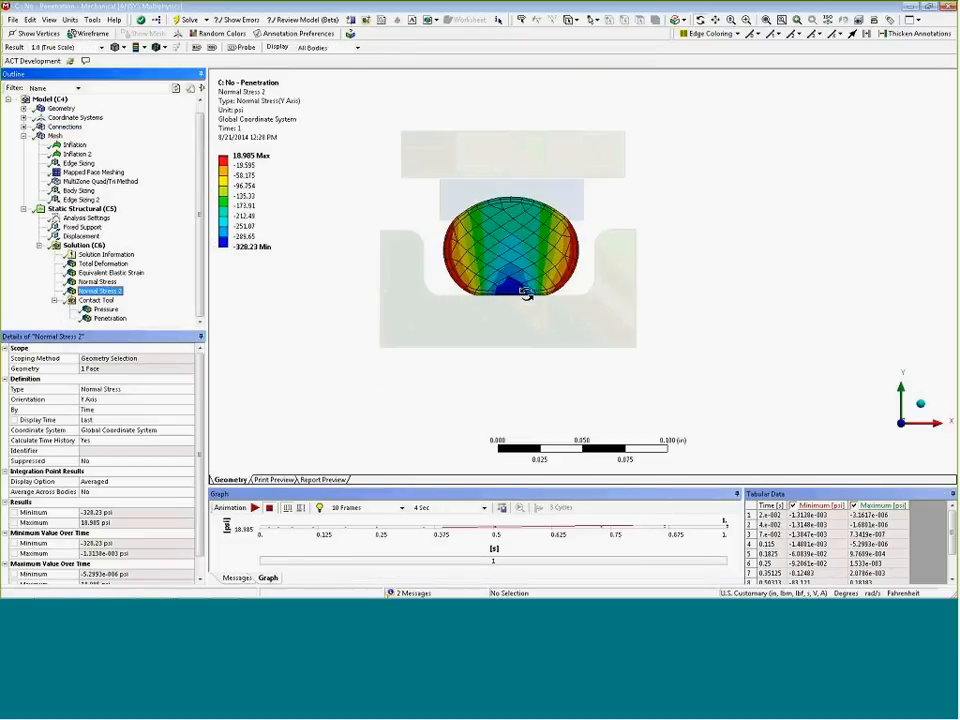
click(106, 309)
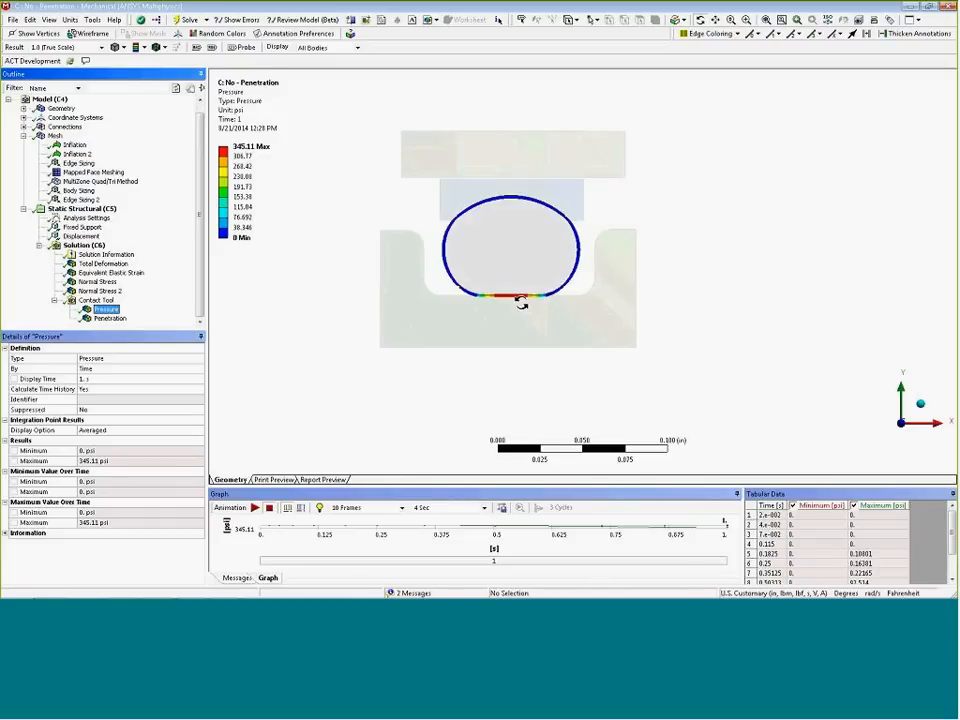
click(54, 135)
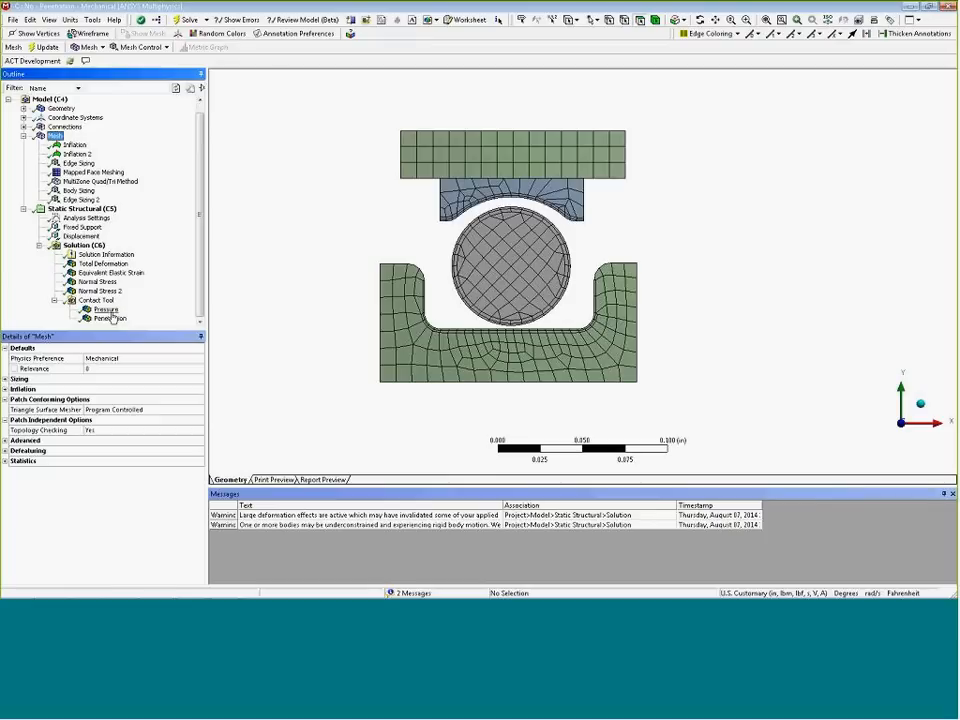
click(116, 318)
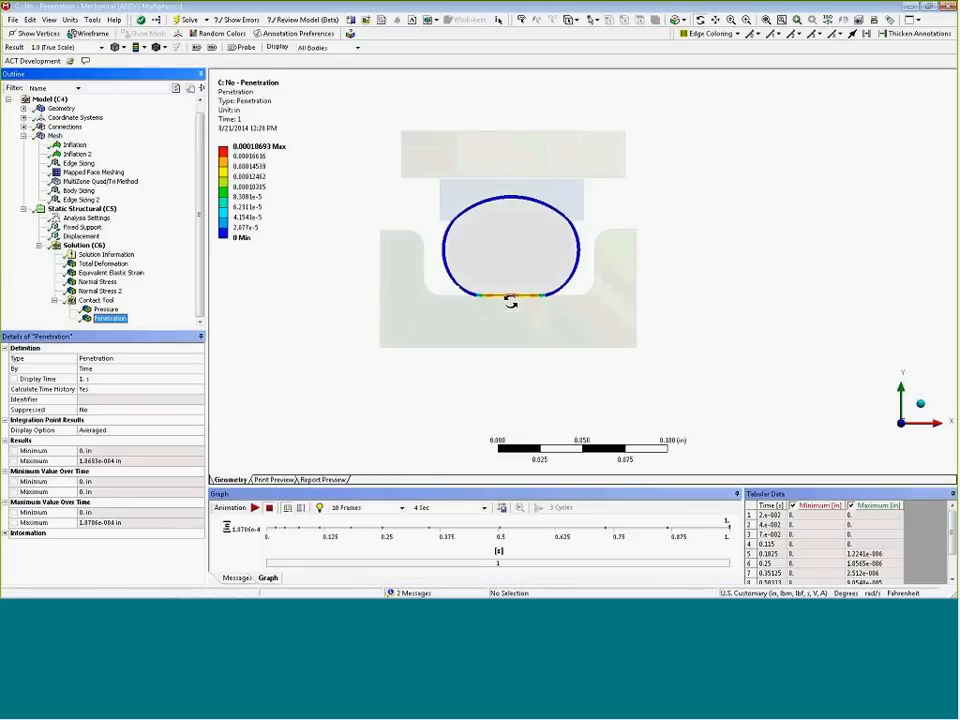
Inspect the Static Structural analysis setup and its Displacement boundary condition
click(246, 157)
click(82, 208)
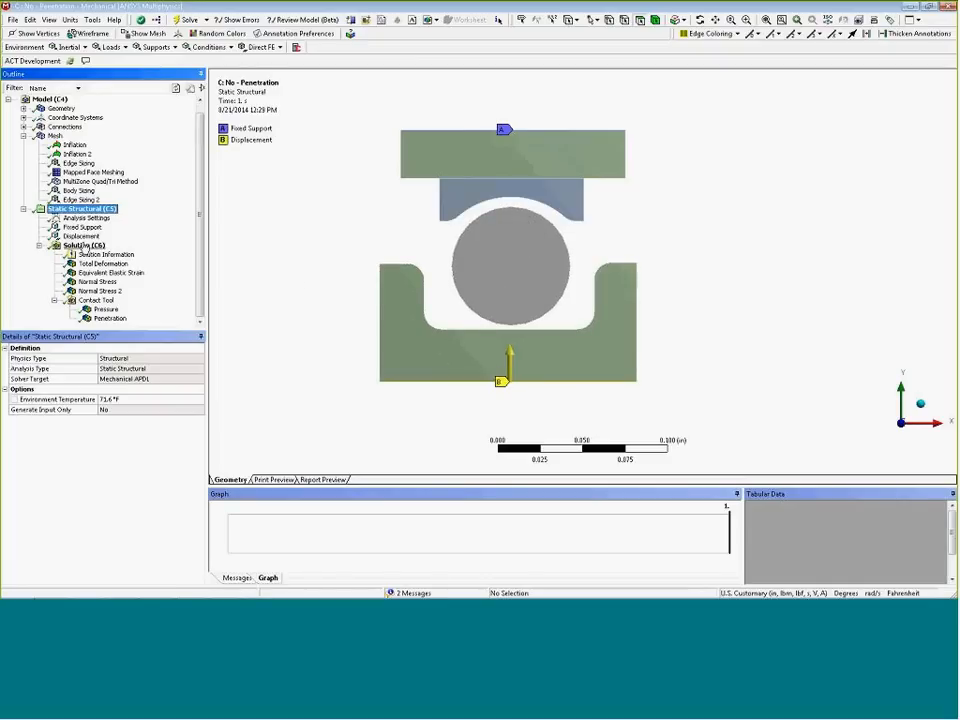
click(81, 236)
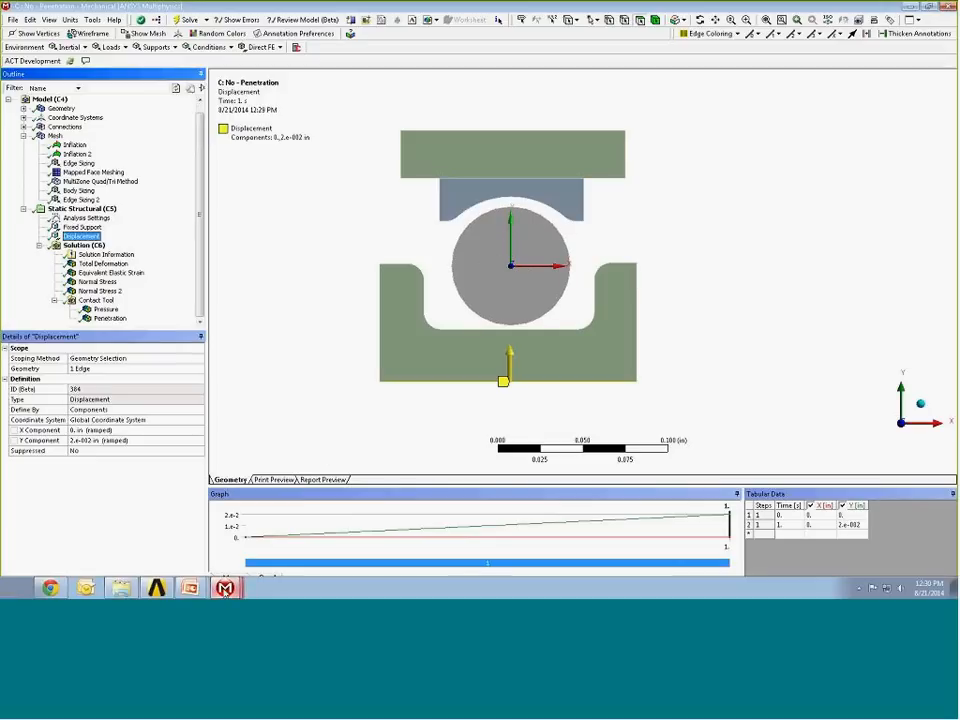
Switch to the B: Penetration Mechanical session and display its mesh
mouse_move(224, 588)
click(224, 543)
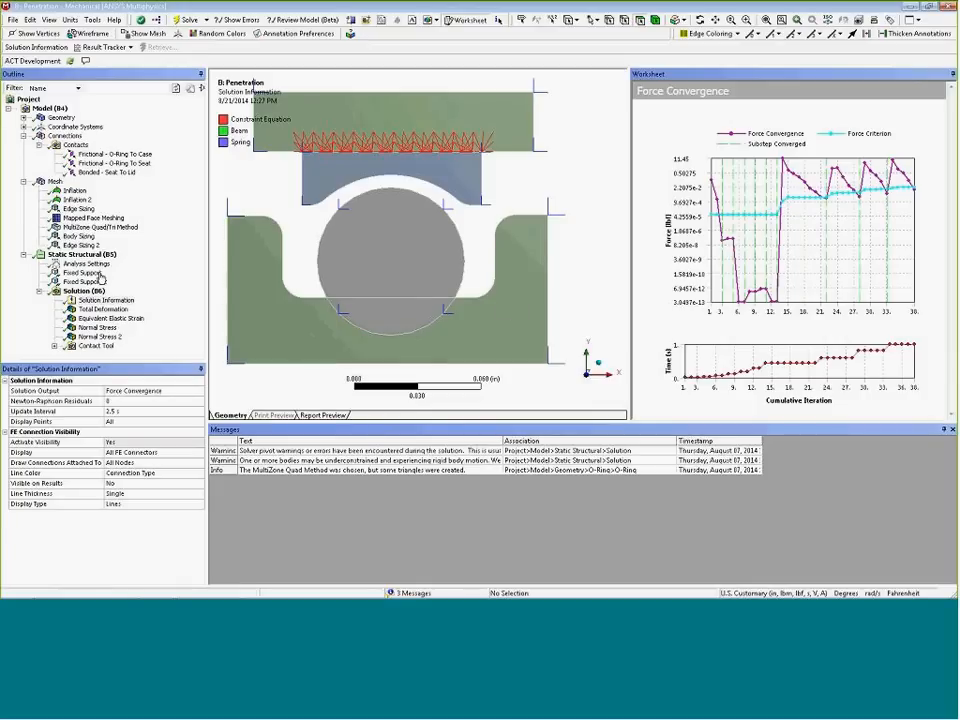
click(54, 181)
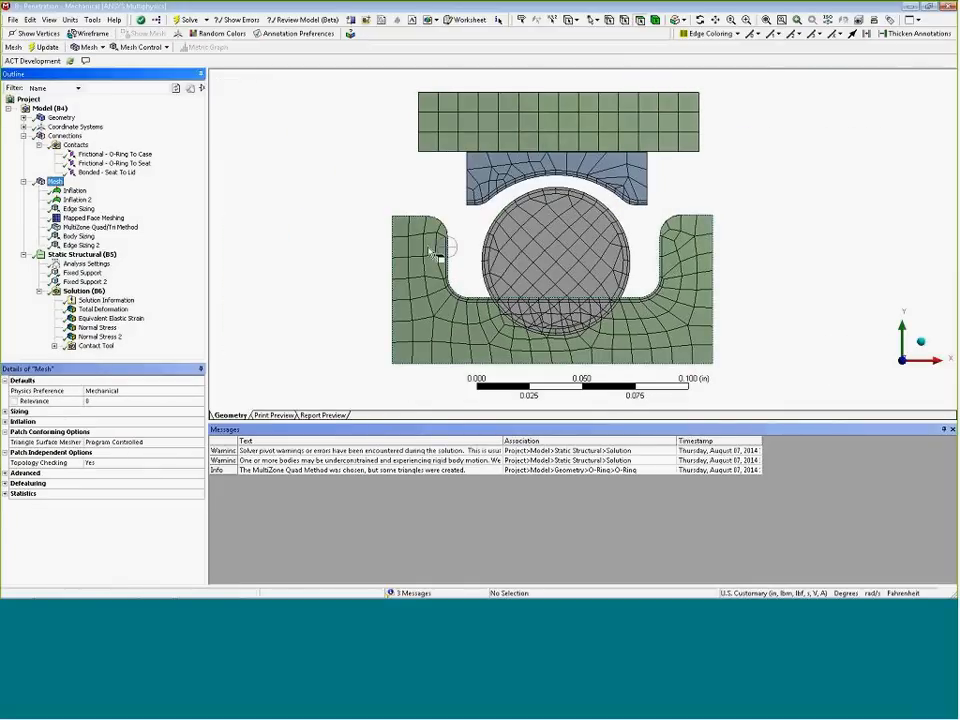